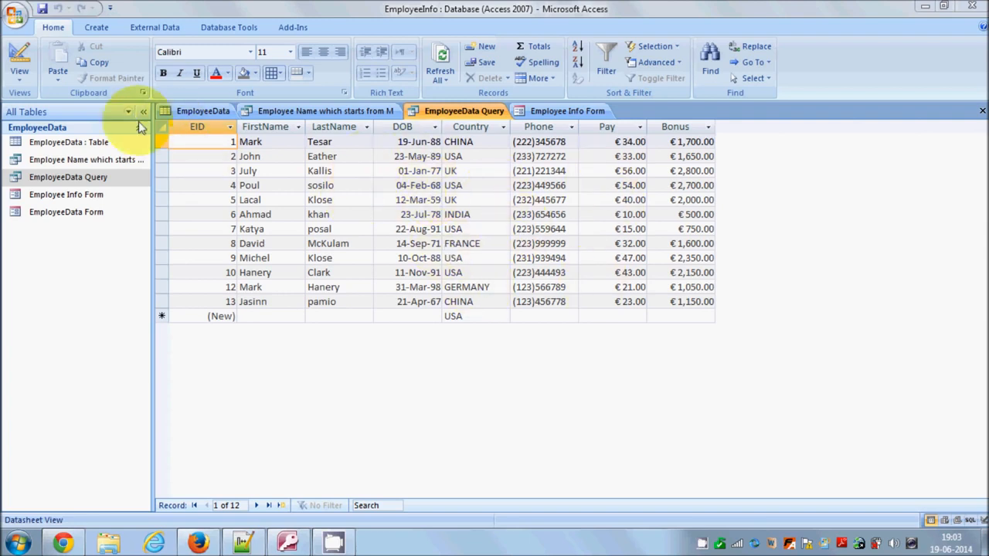
Step: Open EmployeeData Query in Design View and examine the full expression of its calculated Bonus field
click(23, 84)
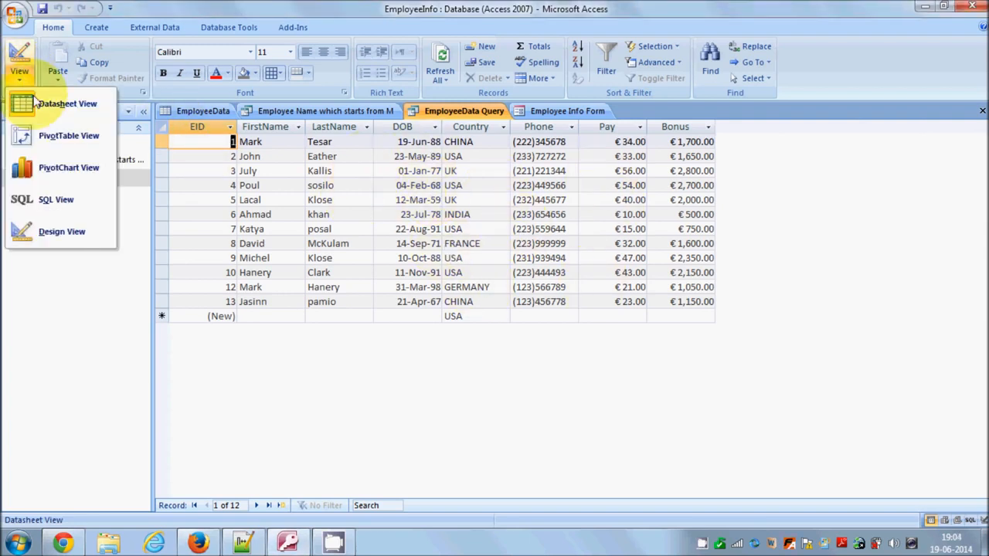
click(61, 231)
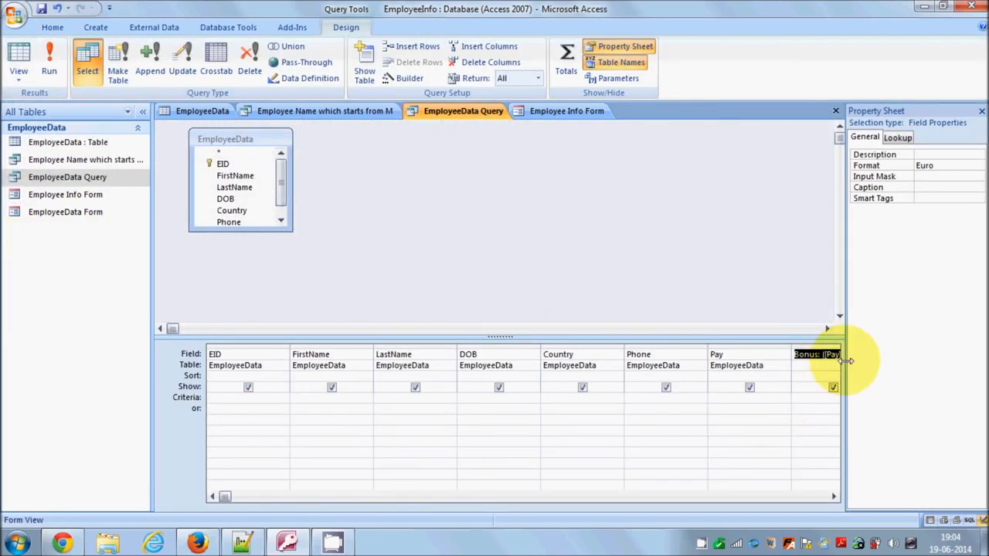
drag(847, 361, 884, 360)
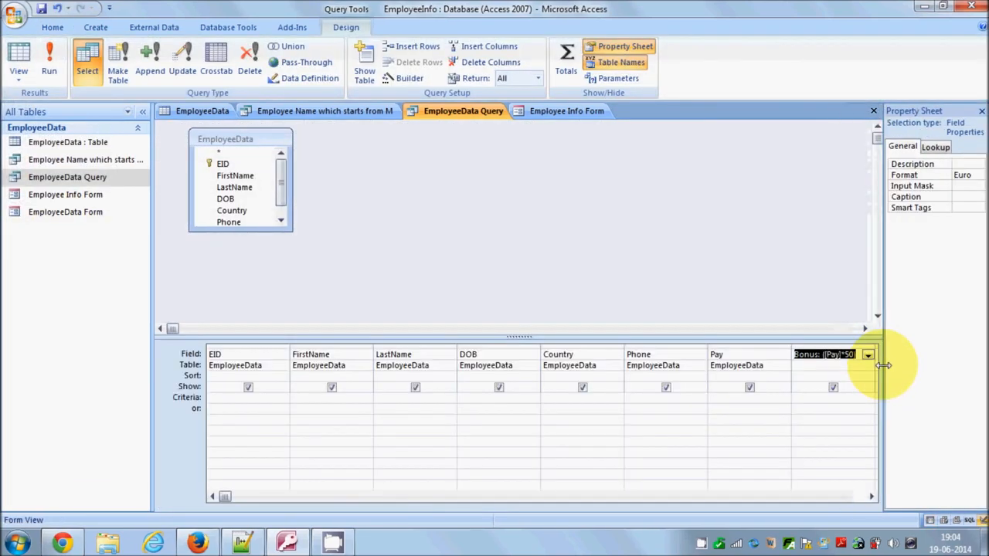
click(816, 356)
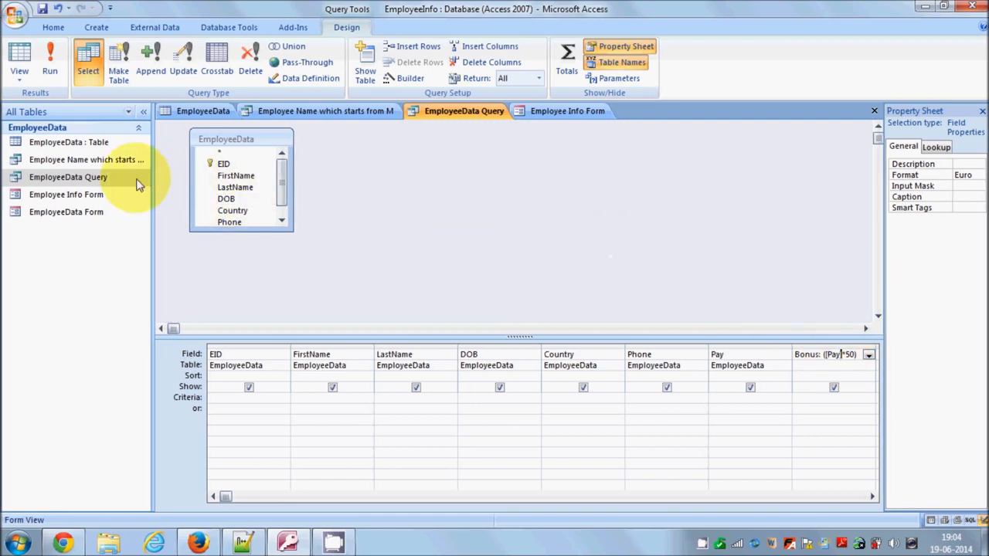
Step: Save a copy of EmployeeData Query as a new query named "EmployeeData Donus Query"
click(116, 178)
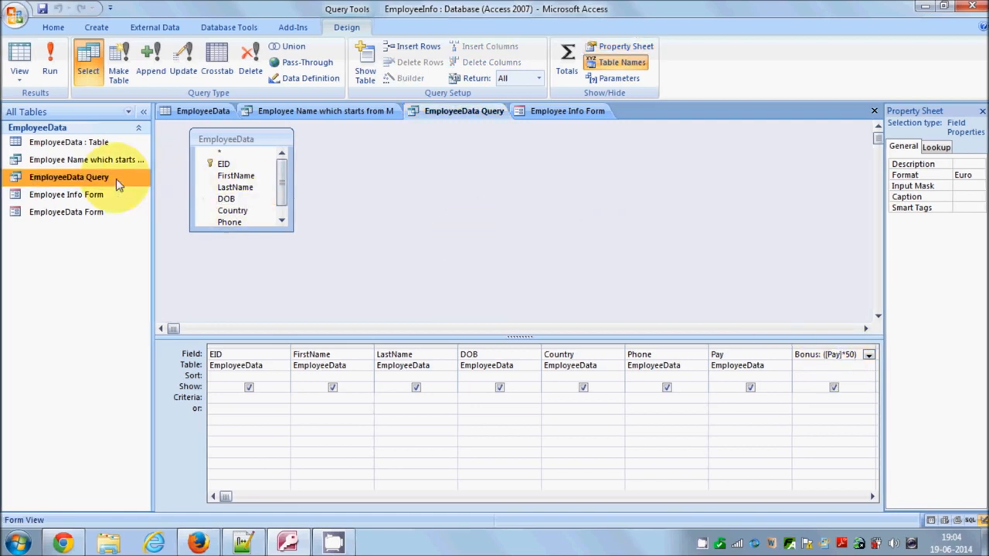
click(16, 18)
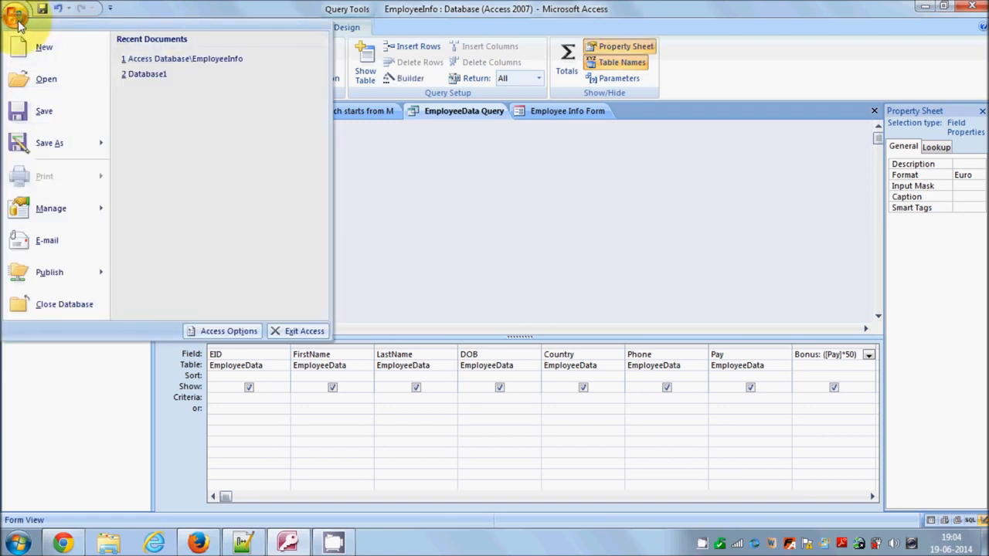
mouse_move(66, 141)
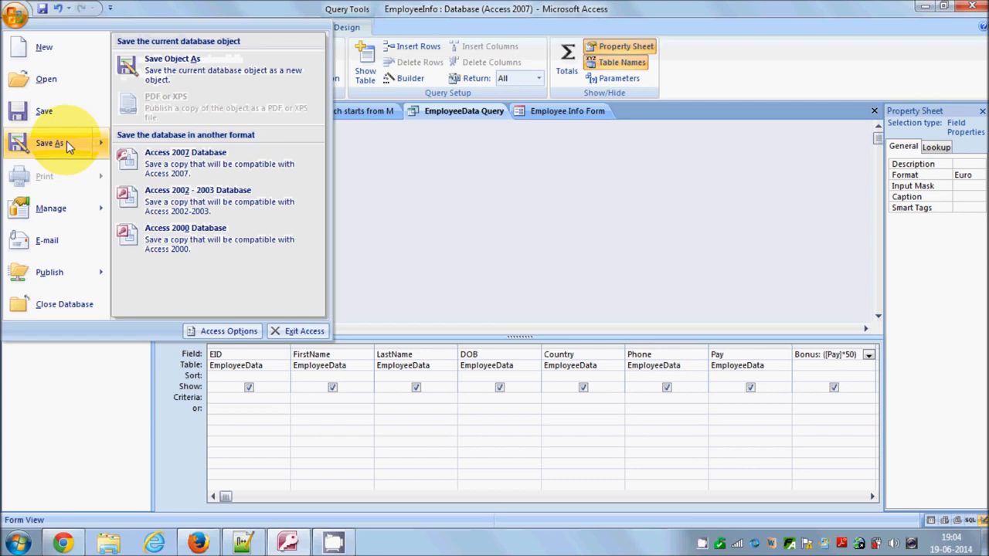
click(180, 71)
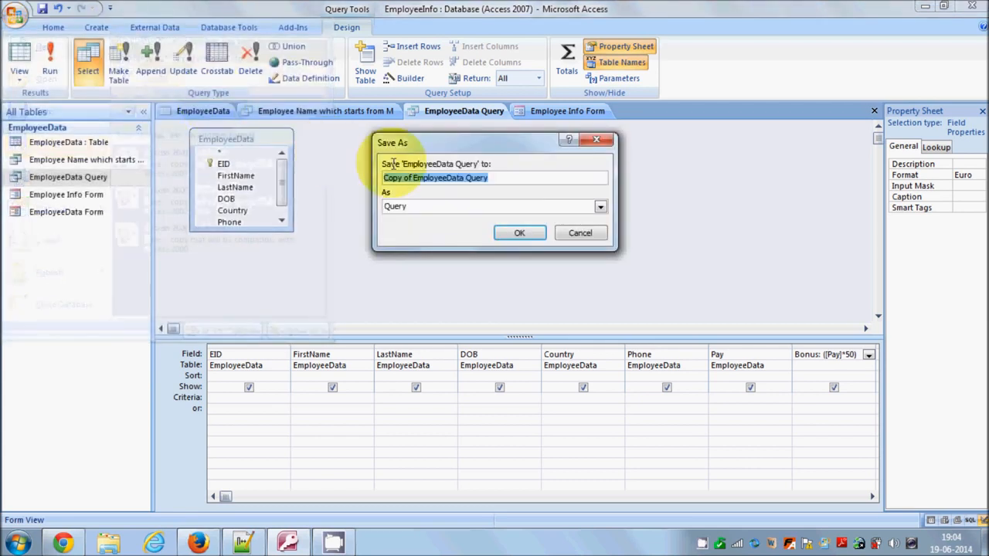
click(507, 177)
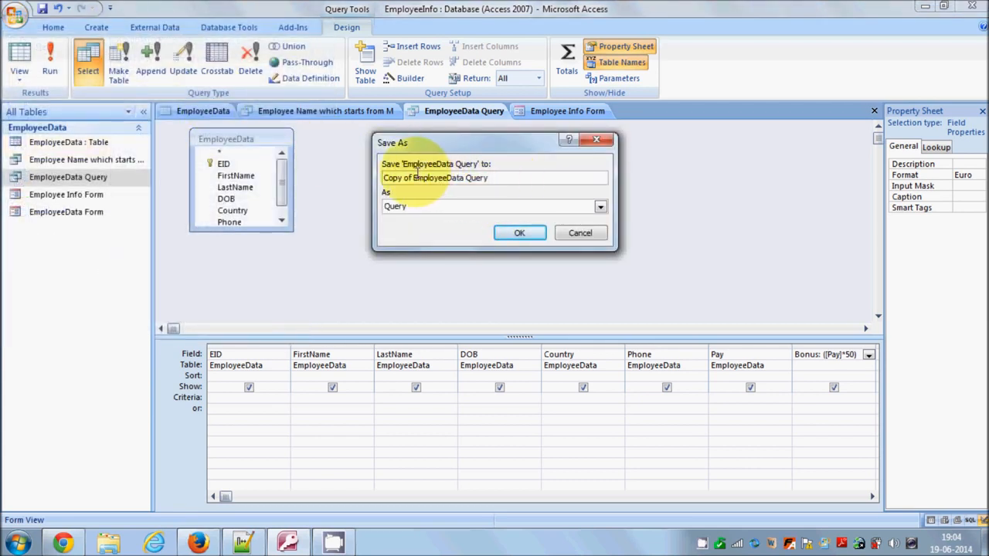
drag(414, 175, 346, 173)
key(Delete)
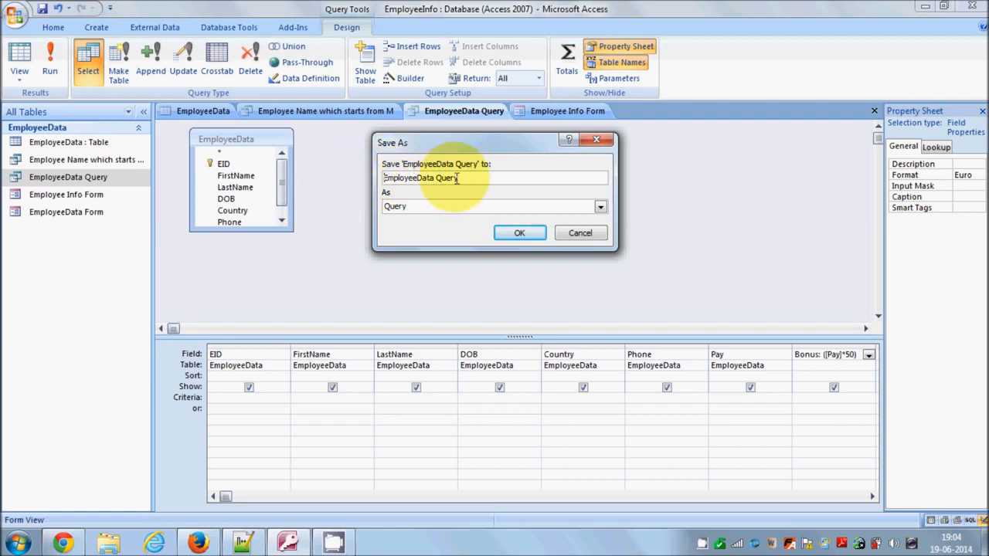
drag(457, 178, 438, 178)
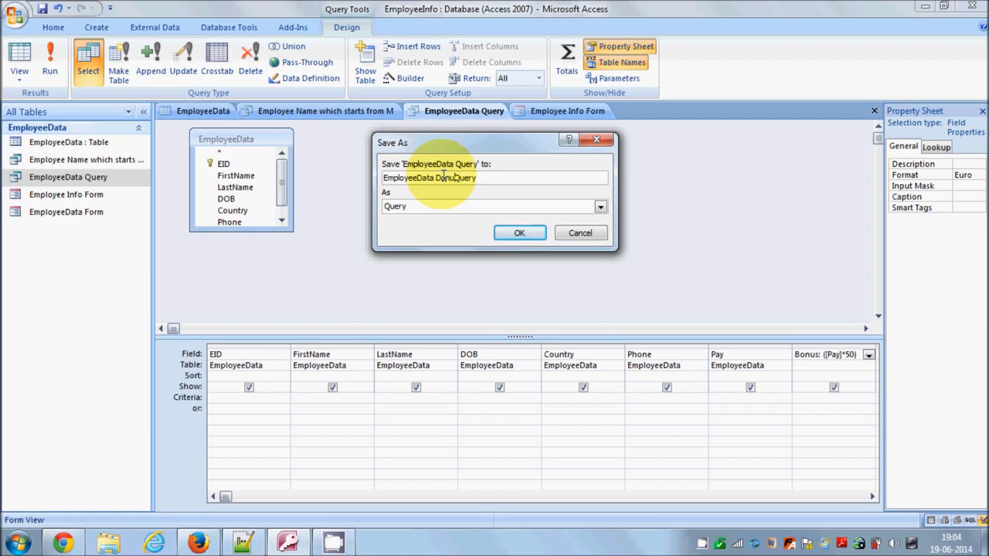
click(516, 233)
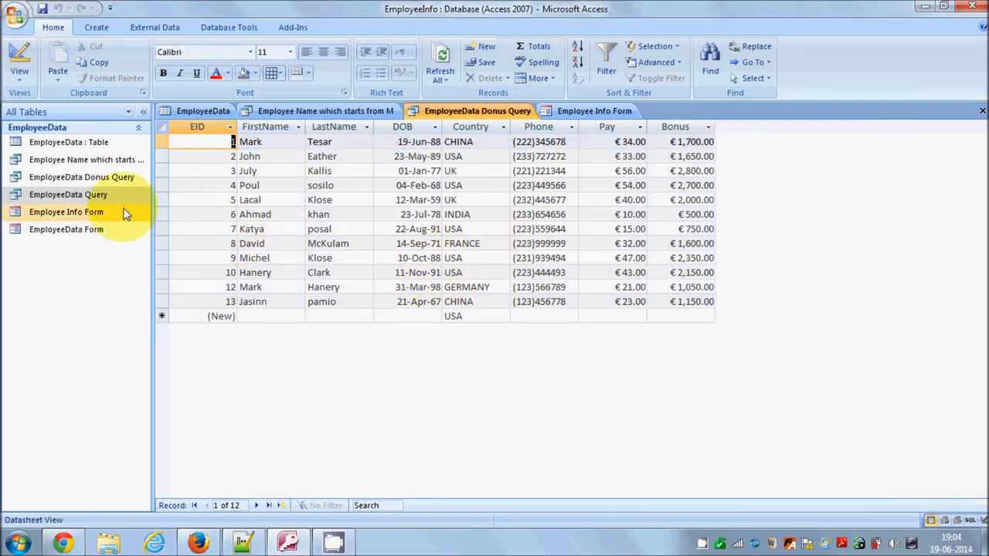
Step: Start a new report with the Report Wizard, using EmployeeData Donus Query as its source
click(102, 178)
click(91, 179)
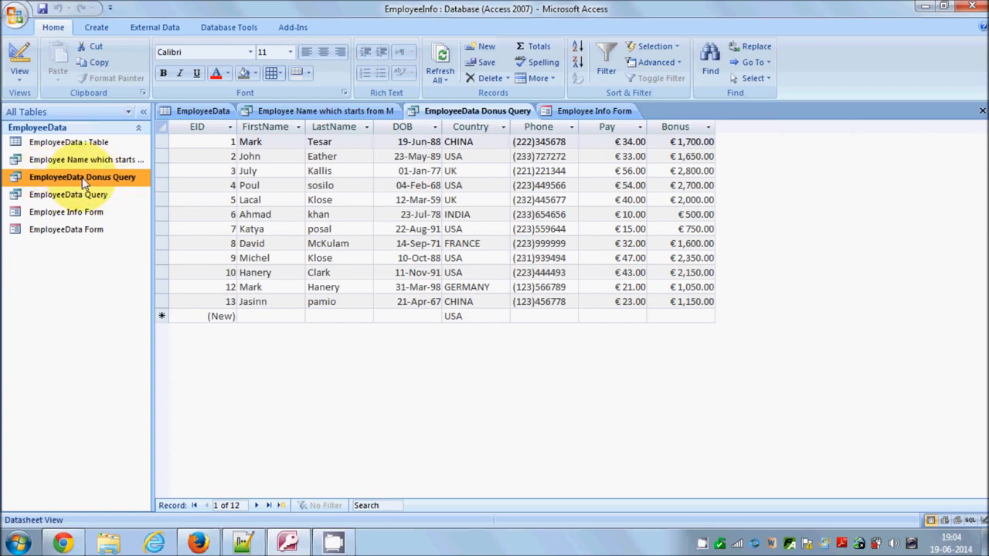
click(97, 29)
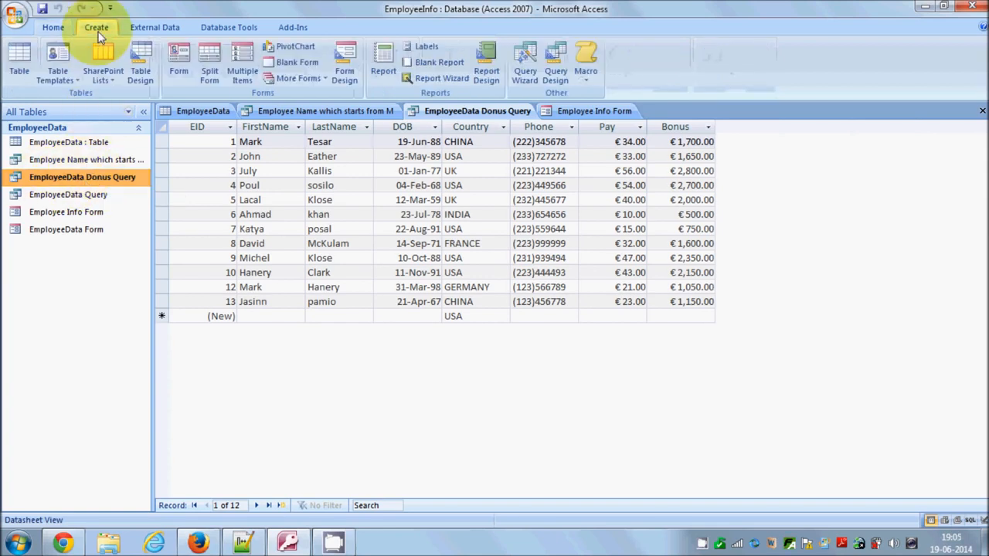
click(435, 78)
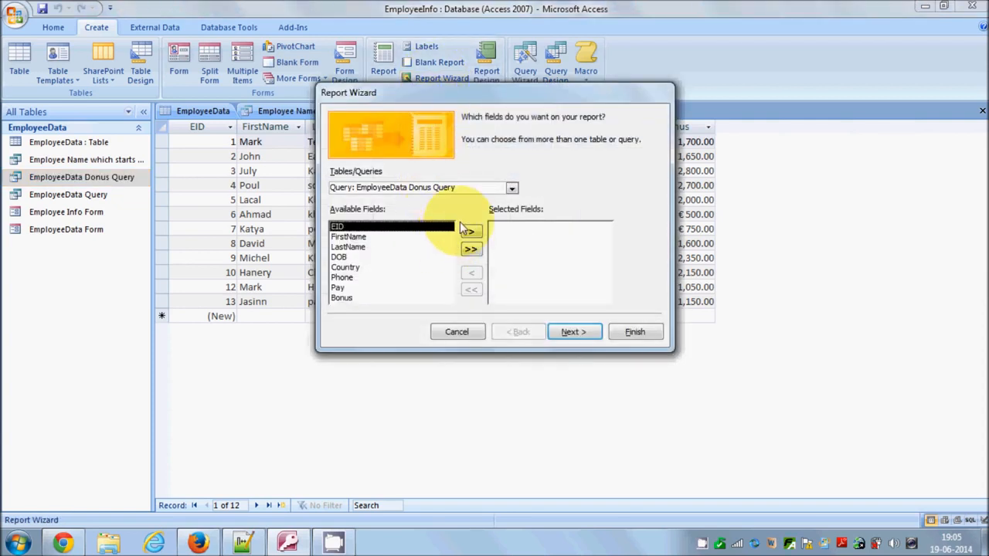
click(511, 190)
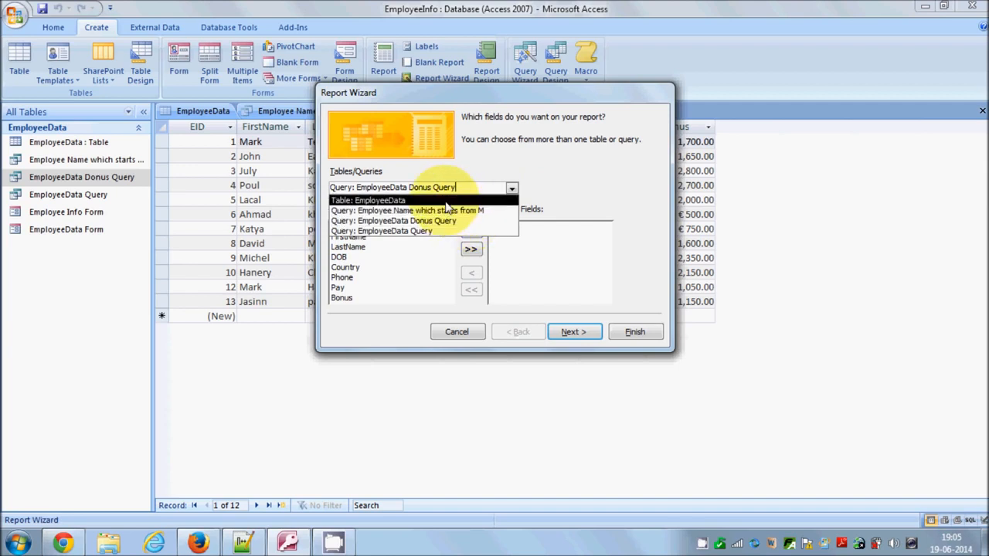
click(383, 201)
click(512, 189)
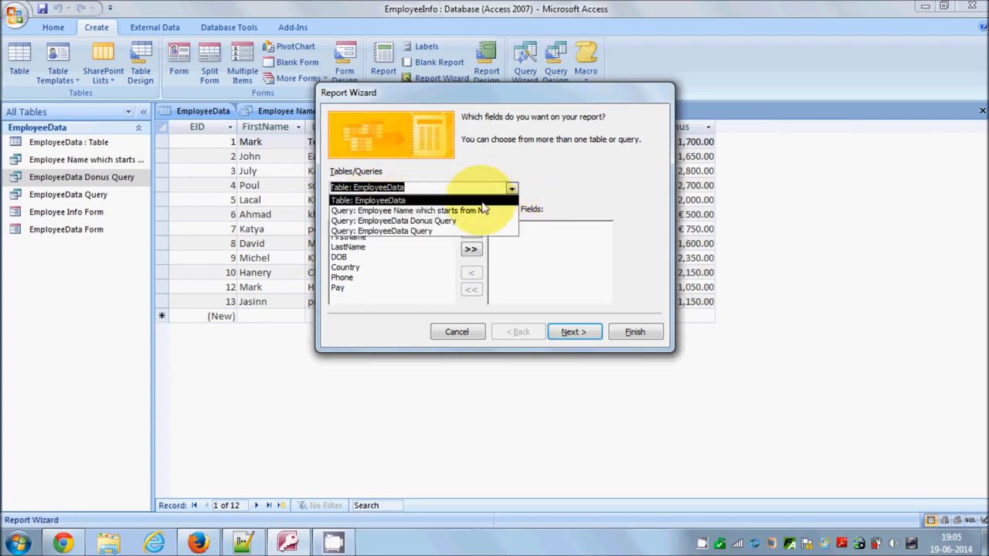
click(426, 221)
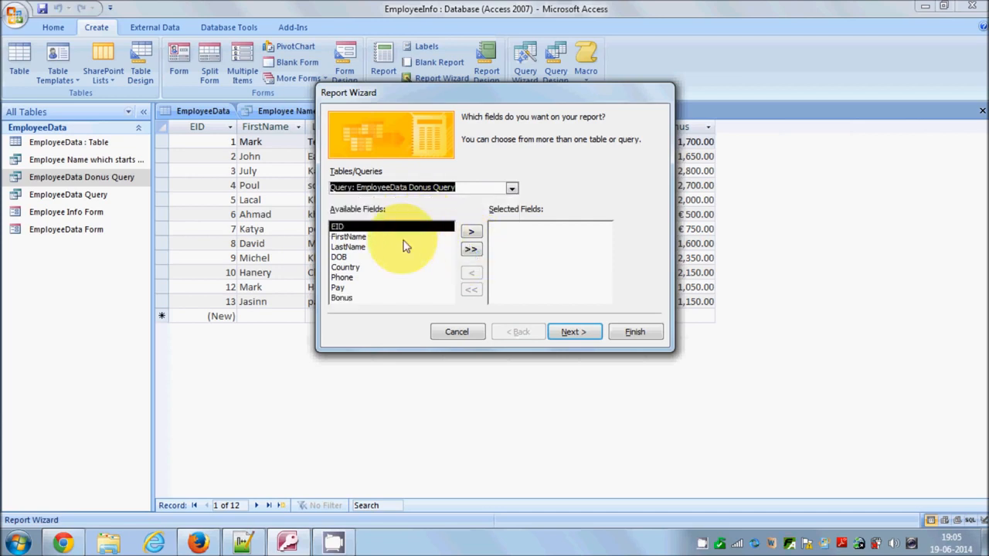
Step: Include all available fields of the query in the report and add no grouping levels
click(470, 248)
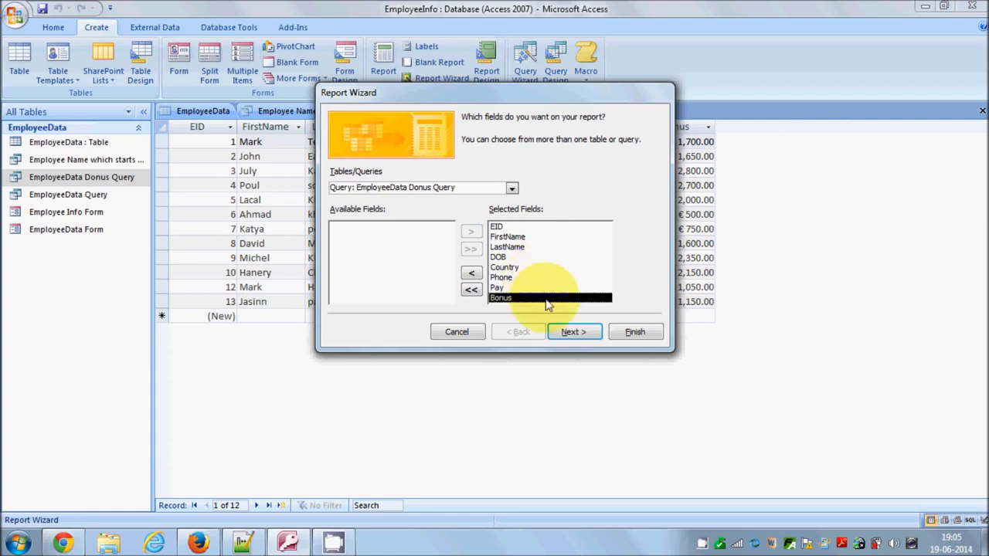
click(570, 333)
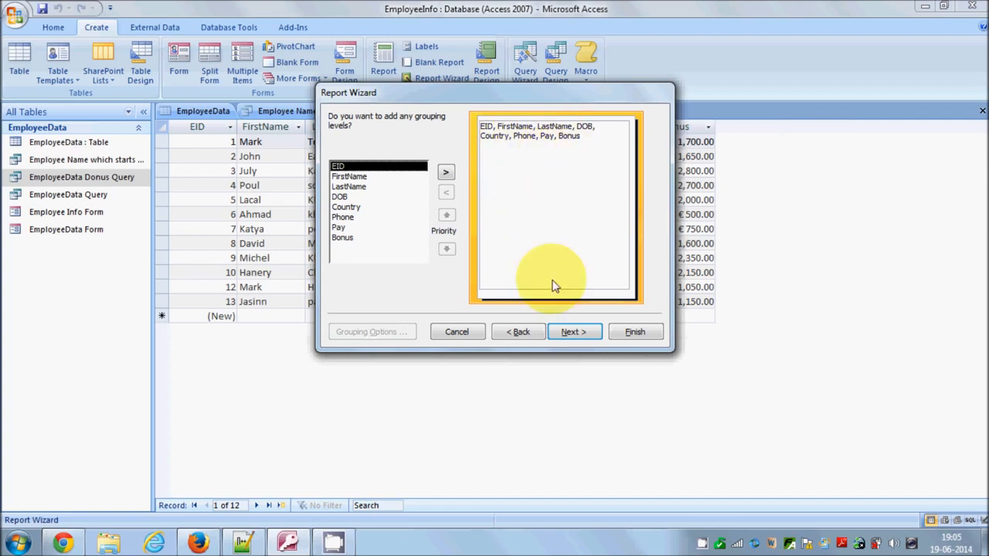
click(566, 331)
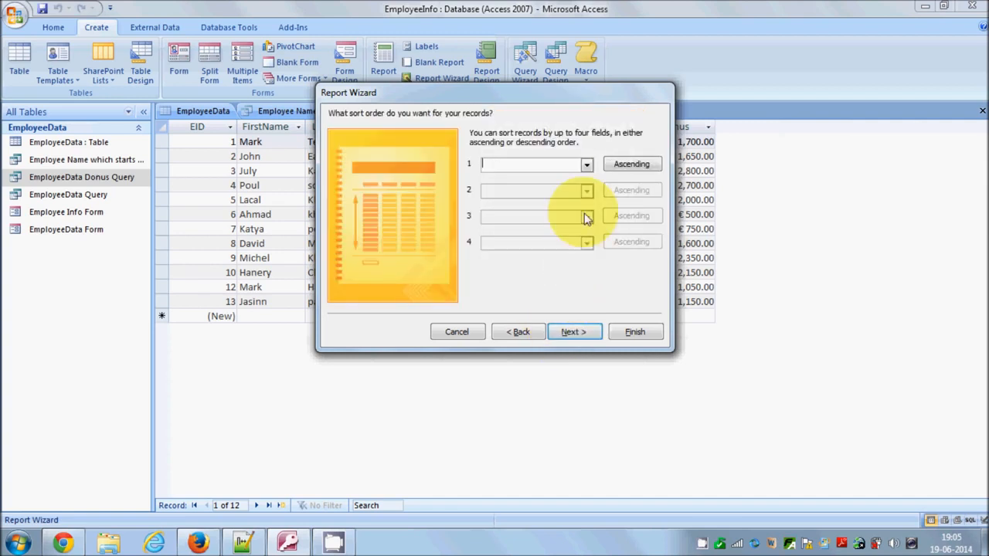
Step: Sort the report's records by EID in ascending order
click(587, 165)
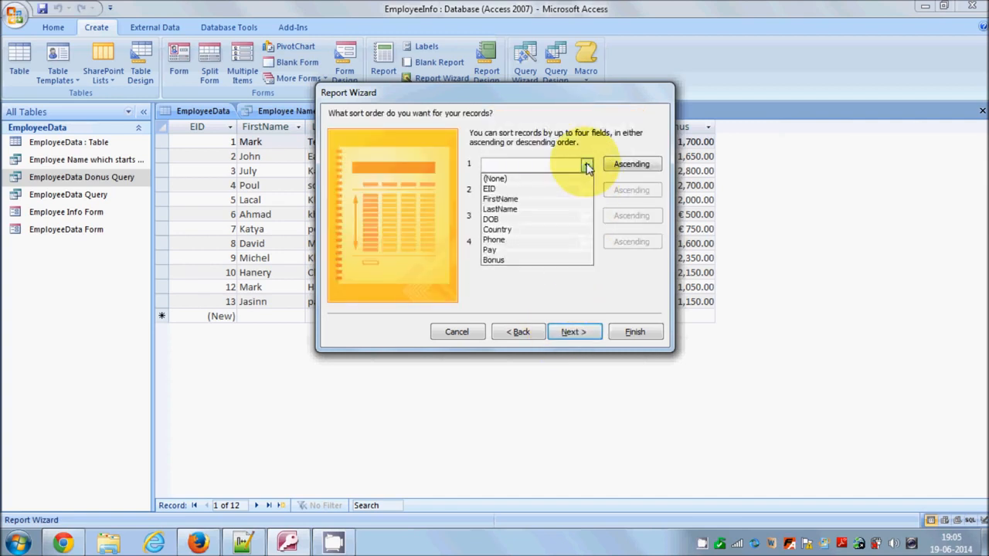
click(531, 190)
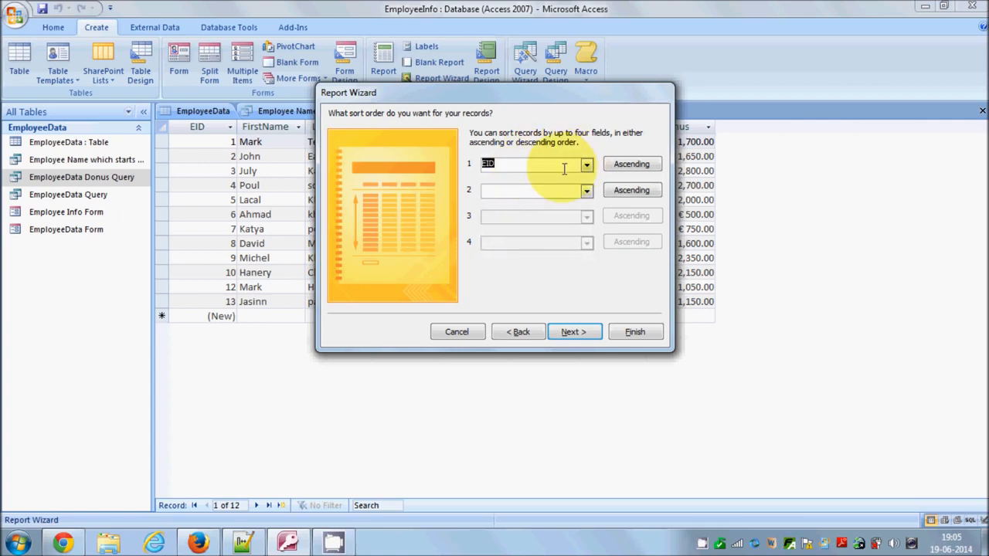
click(587, 166)
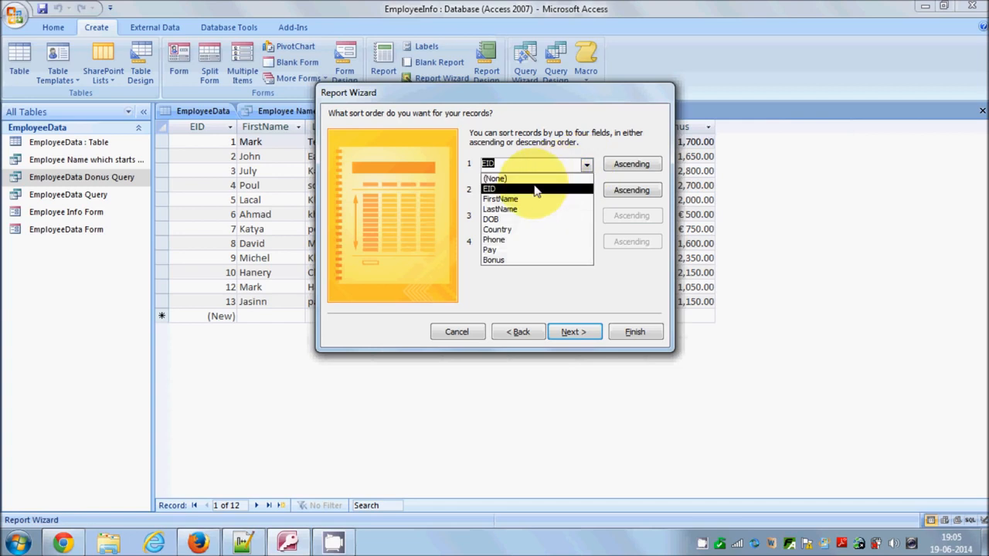
click(502, 189)
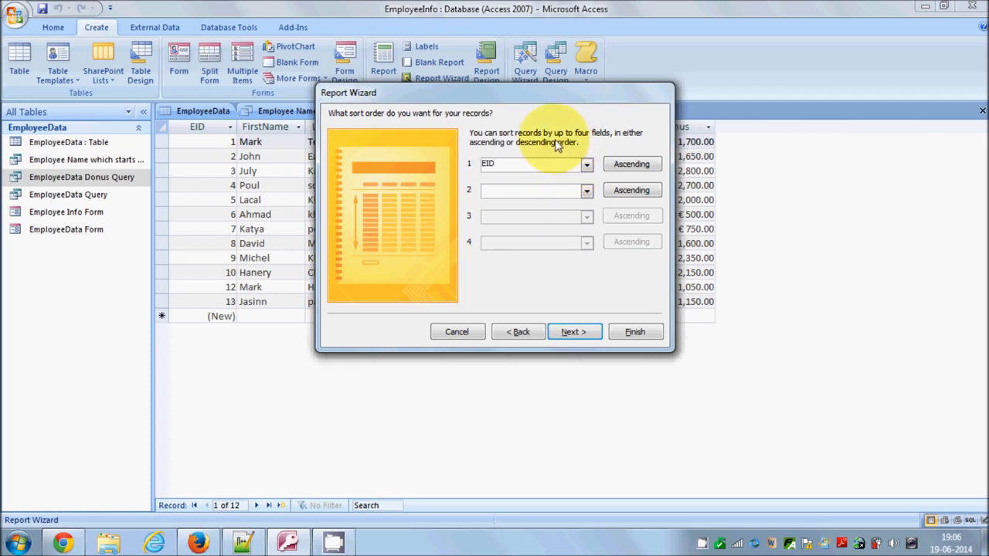
click(581, 331)
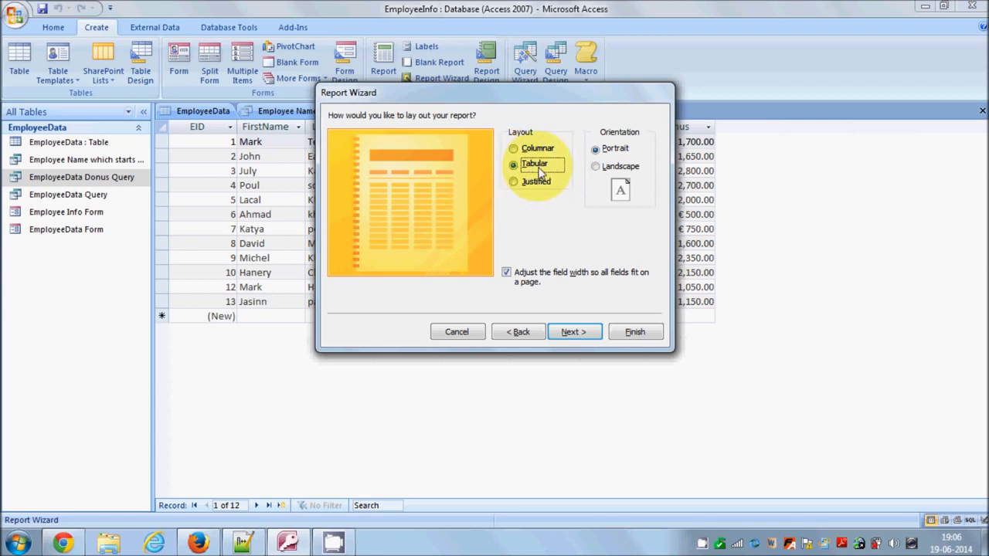
Step: Use the Tabular layout in Portrait orientation and choose the Trek style for the report
click(572, 332)
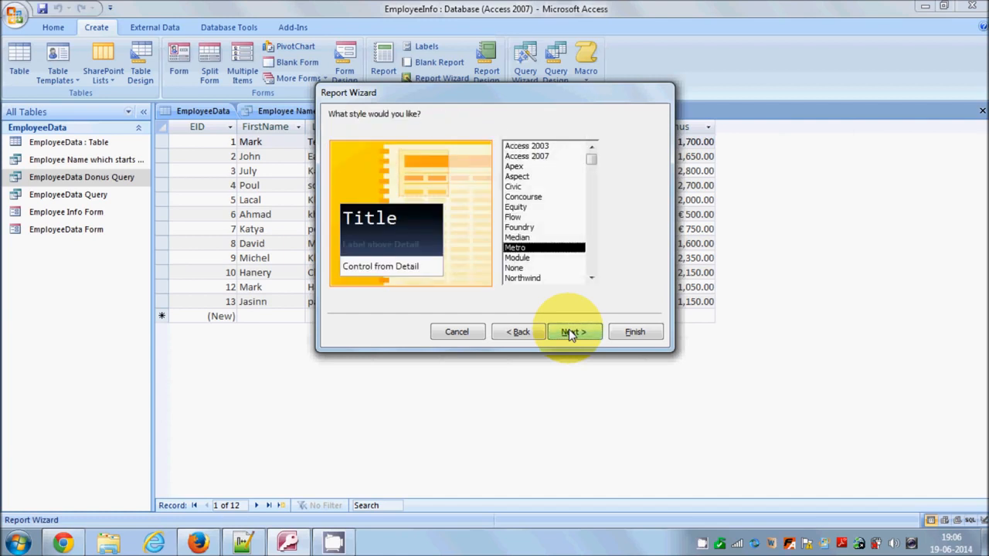
click(528, 238)
click(522, 218)
click(521, 198)
click(524, 178)
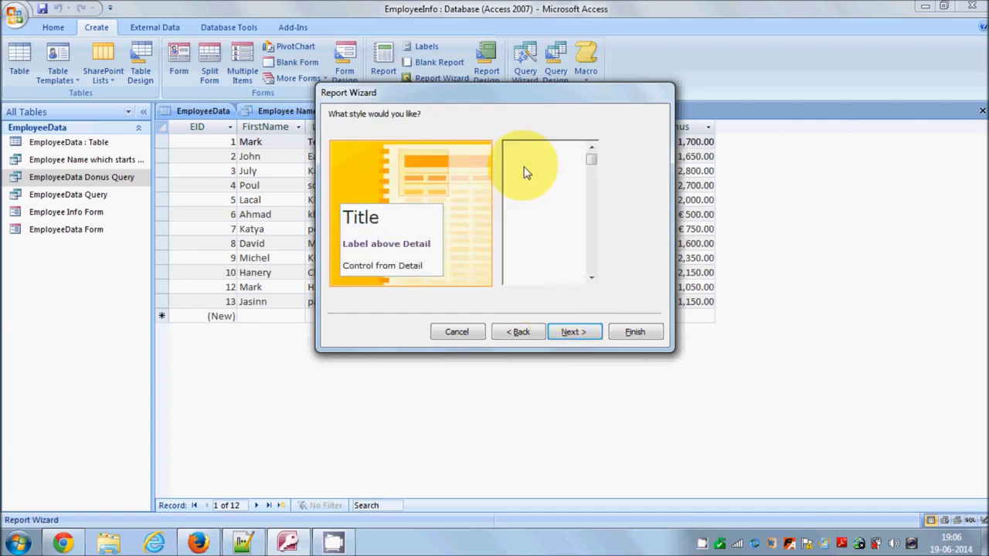
click(519, 207)
click(525, 247)
scroll(525, 247, down, 1)
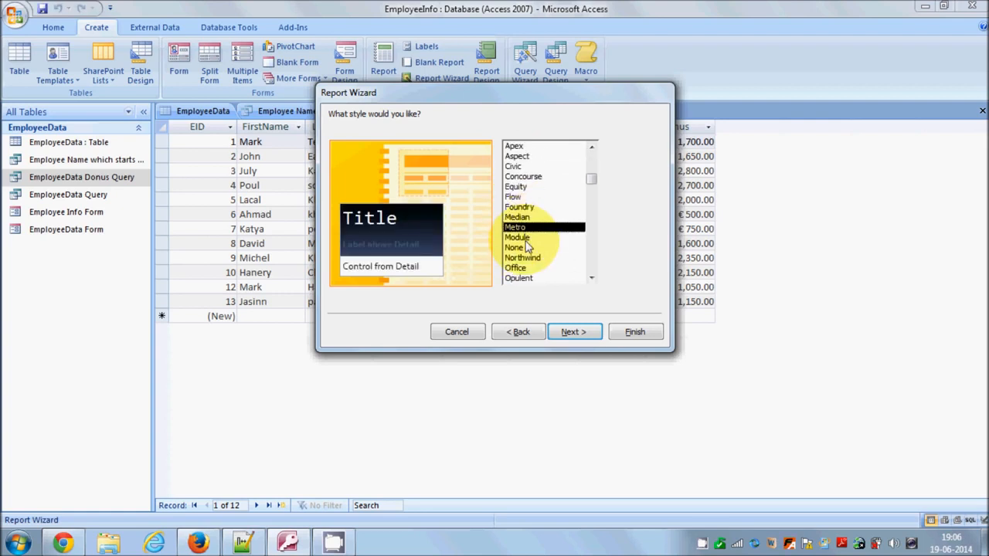
click(528, 239)
scroll(531, 246, down, 2)
scroll(531, 245, down, 1)
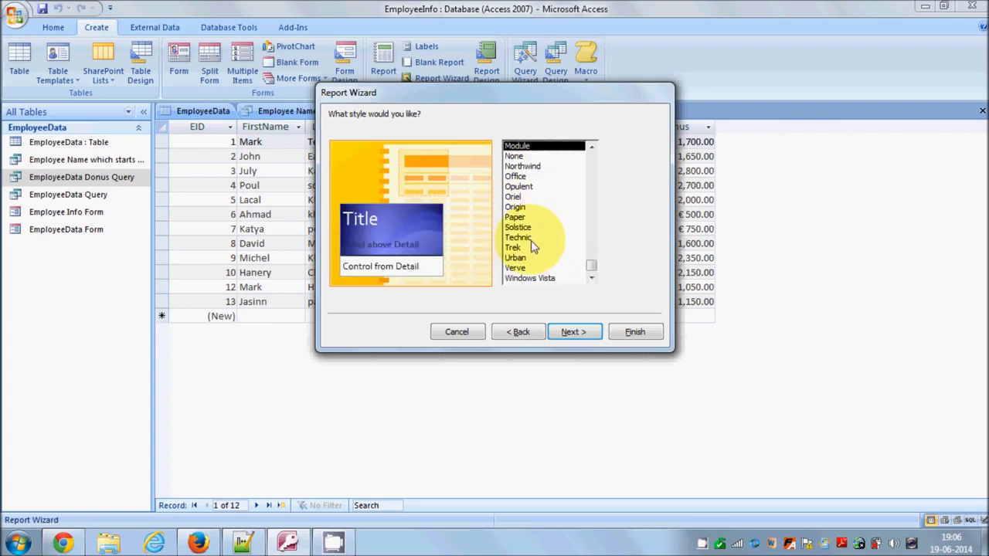
click(525, 249)
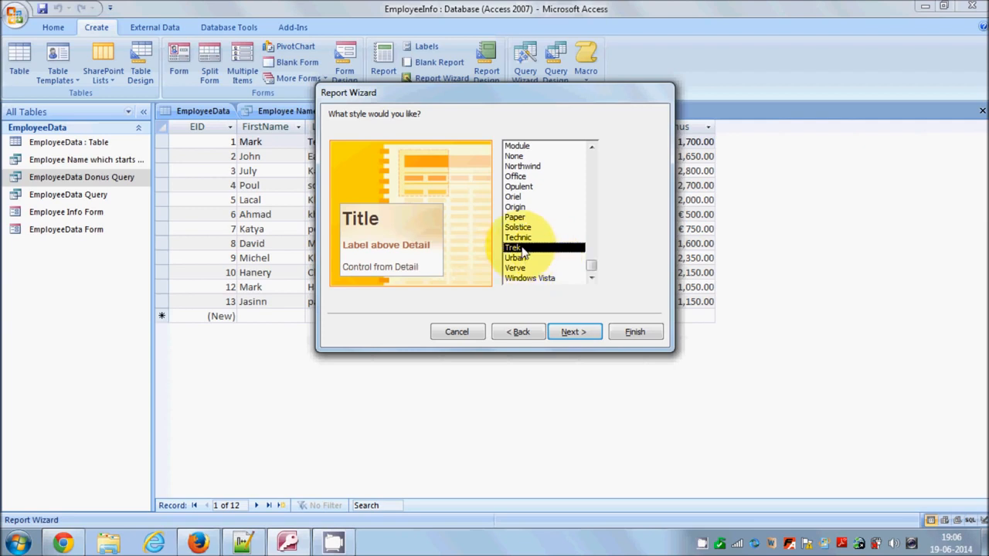
click(571, 333)
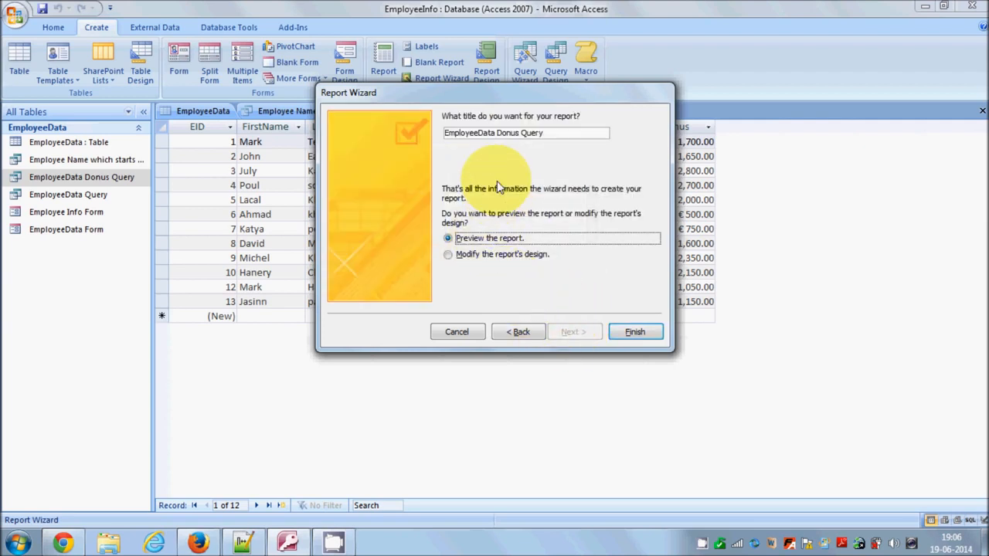
Step: Set the report title to "Employee Bonus Report"
drag(572, 132, 423, 123)
click(559, 131)
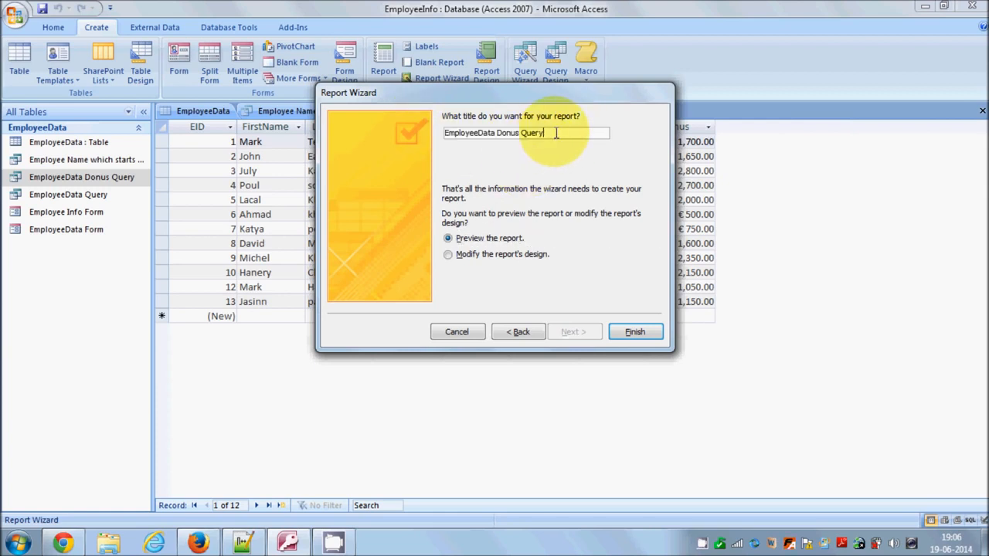
drag(569, 132, 414, 112)
click(556, 132)
drag(569, 132, 412, 134)
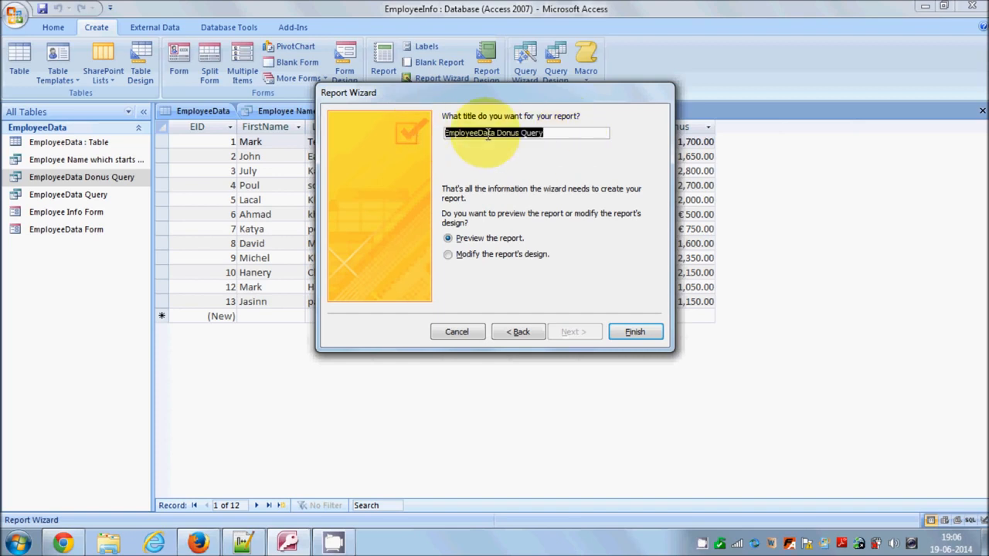
click(487, 134)
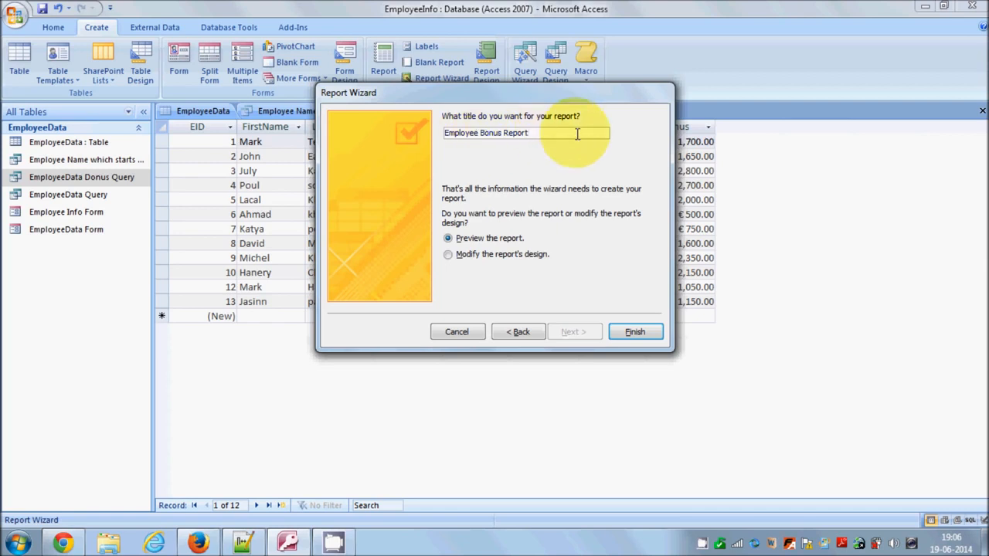
Step: Finish the Report Wizard with the option to modify the report's design
drag(579, 132, 421, 136)
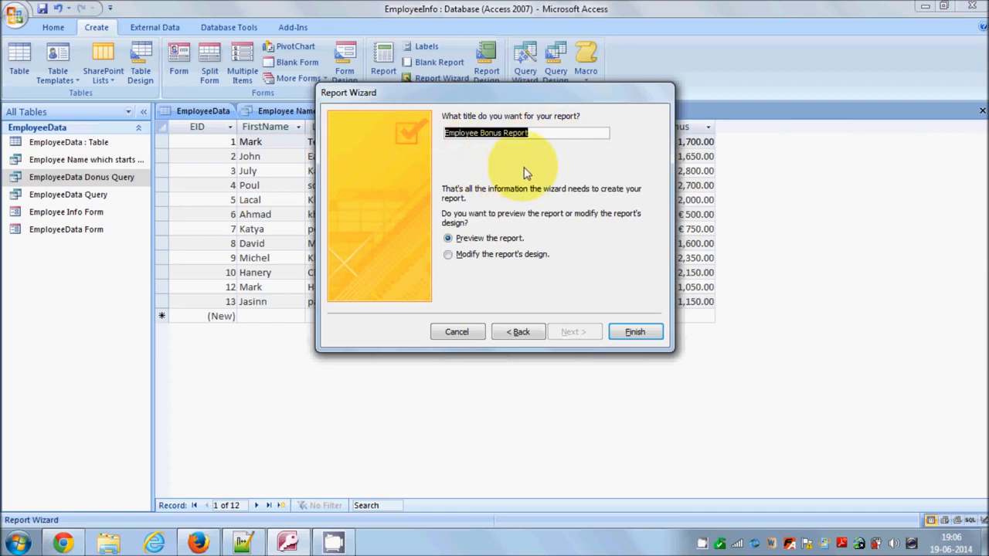
click(449, 254)
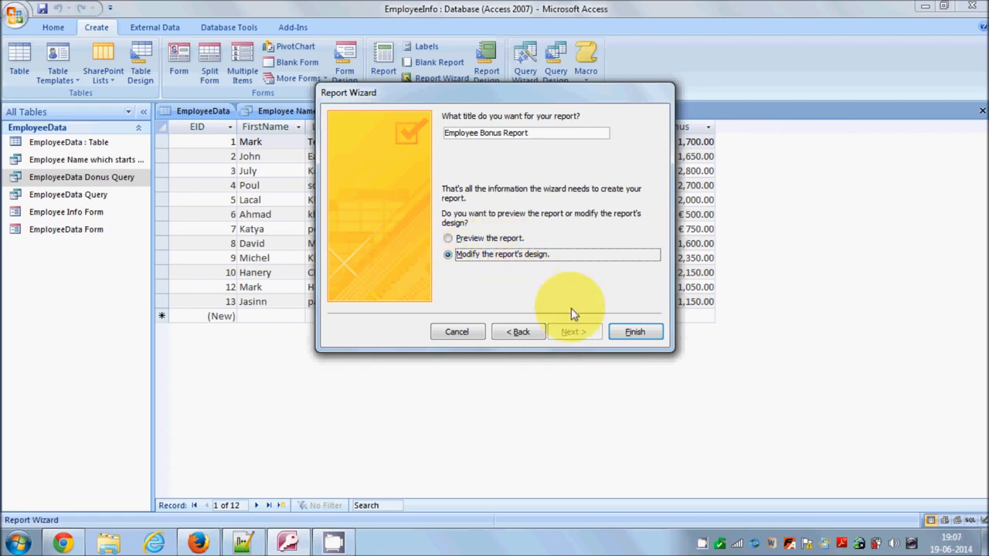
click(631, 331)
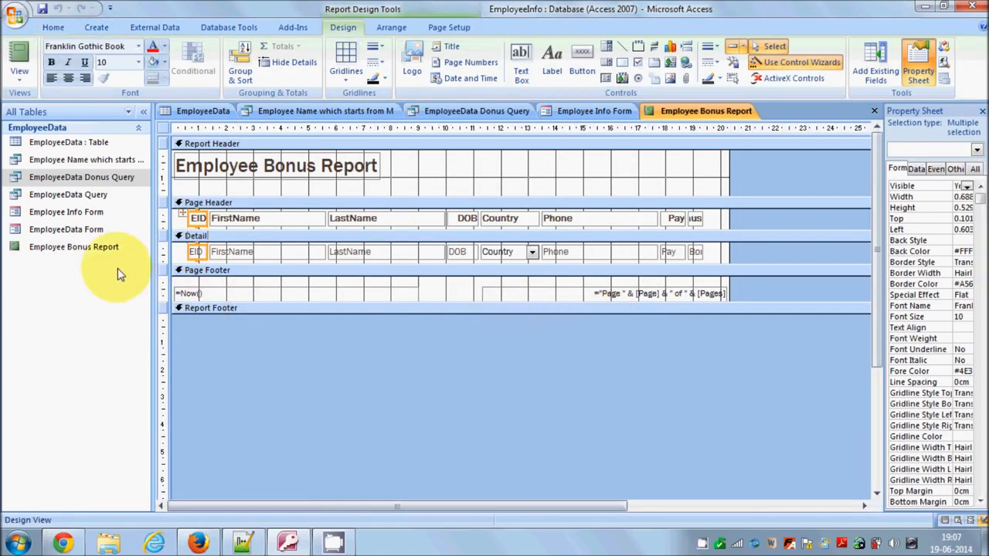
Step: Show the Employee Bonus Report in Print Preview and check how its columns fit their contents
click(105, 249)
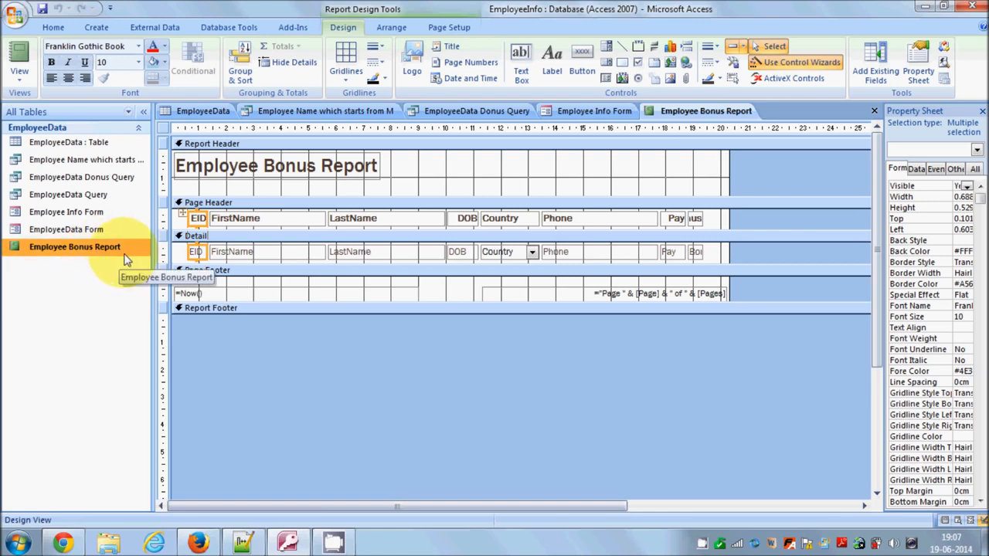
click(28, 79)
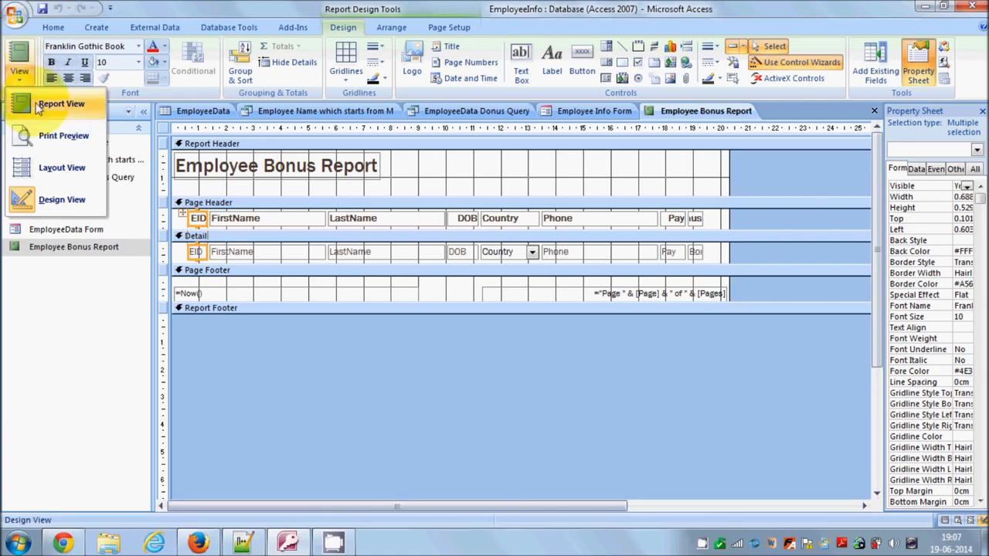
click(67, 137)
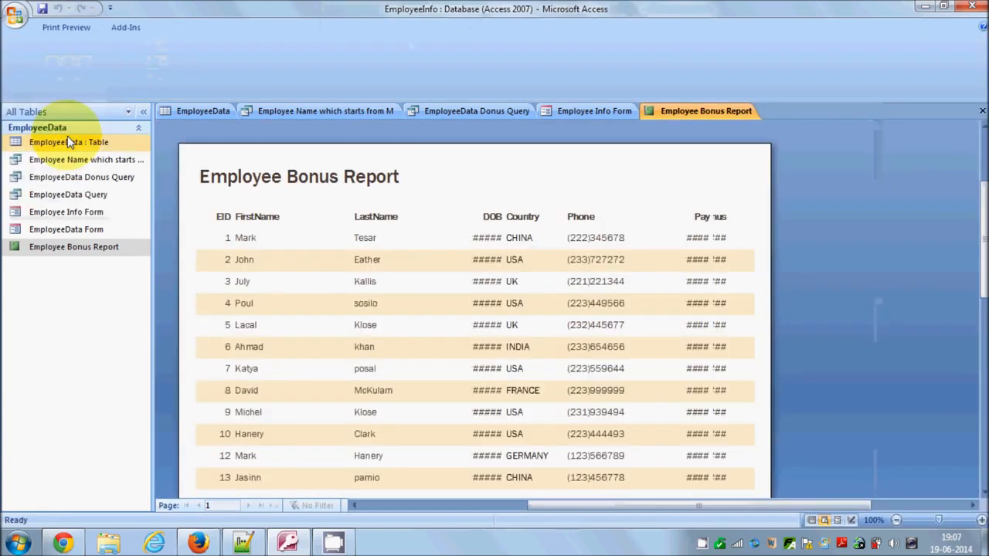
scroll(544, 274, down, 1)
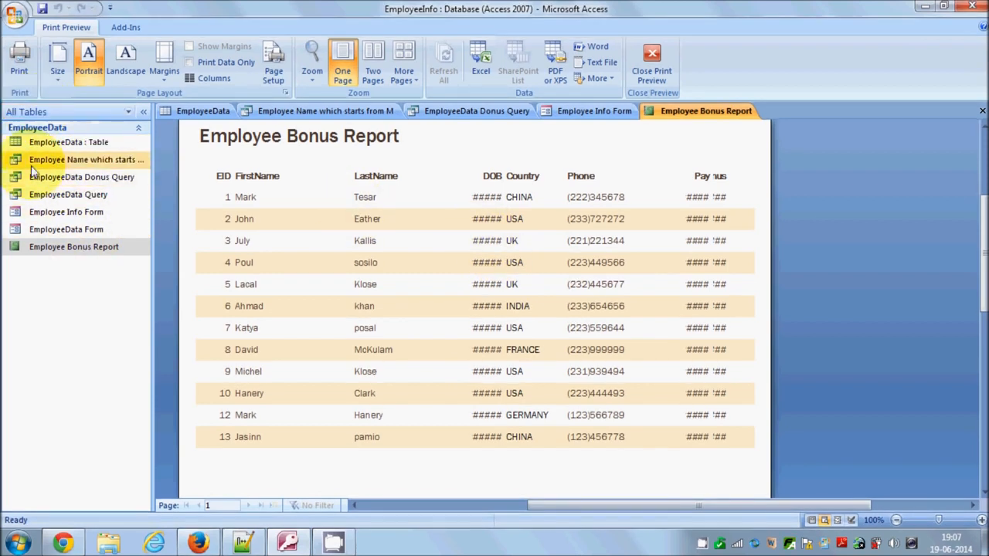
Step: Open the Employee Bonus Report in Design View and enlarge the Page Footer section to about 4.6 cm high
click(44, 243)
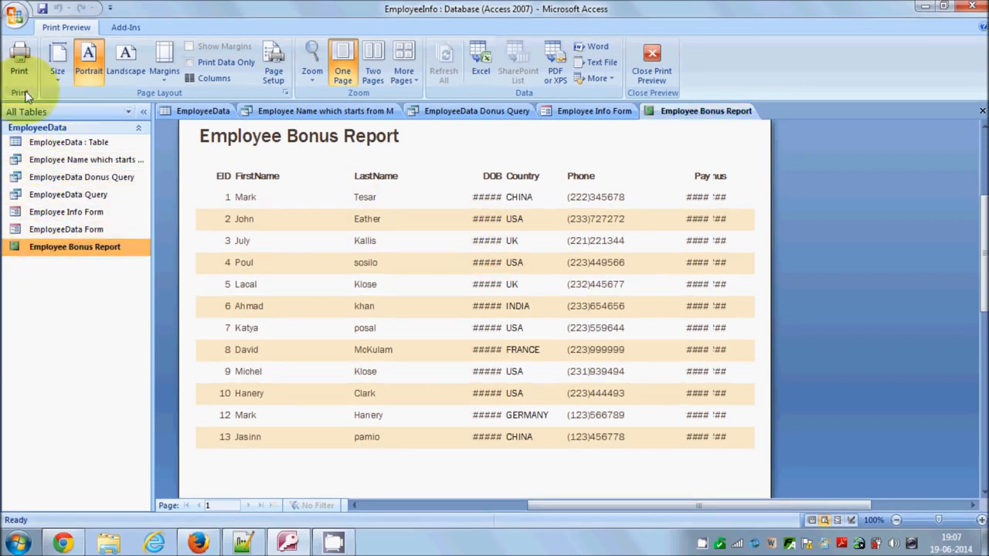
click(56, 247)
right_click(56, 247)
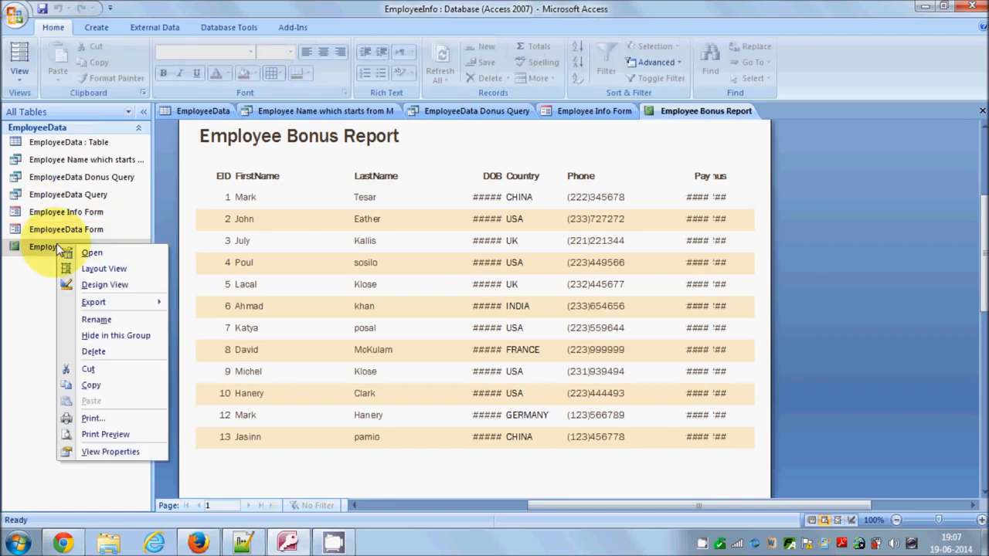
click(93, 282)
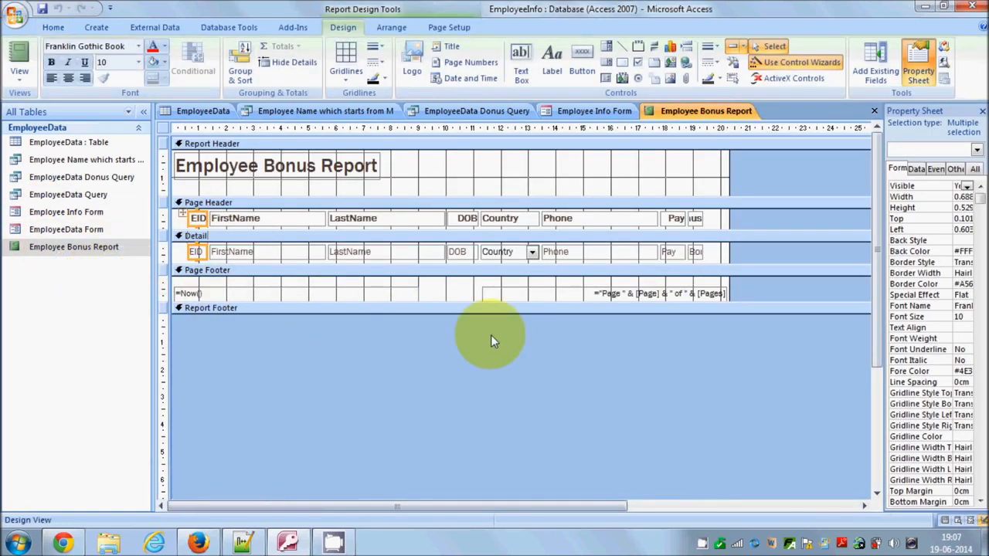
drag(491, 302, 492, 400)
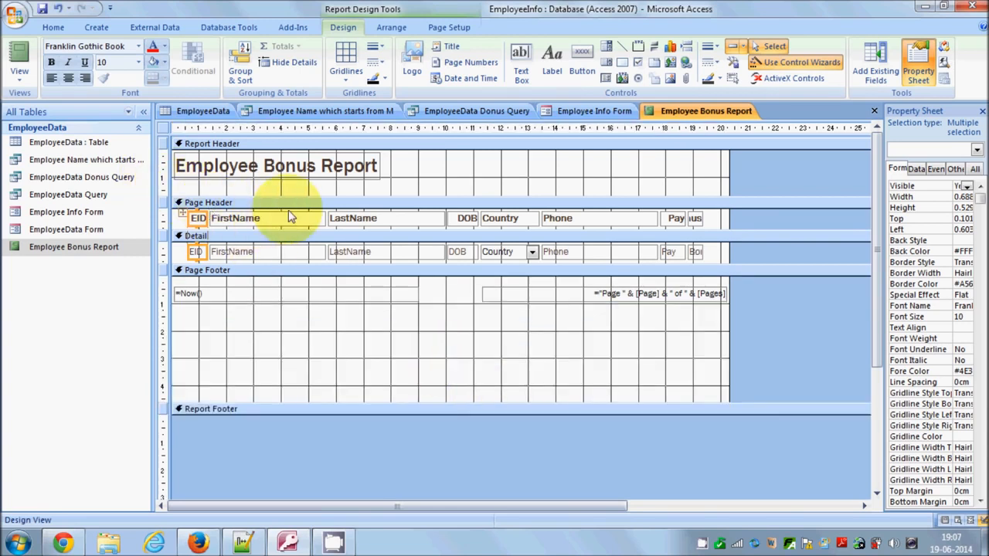
Step: Narrow the FirstName column in the Detail section and reduce the LastName column to about 2.4 cm wide
click(266, 251)
drag(324, 251, 274, 252)
click(355, 252)
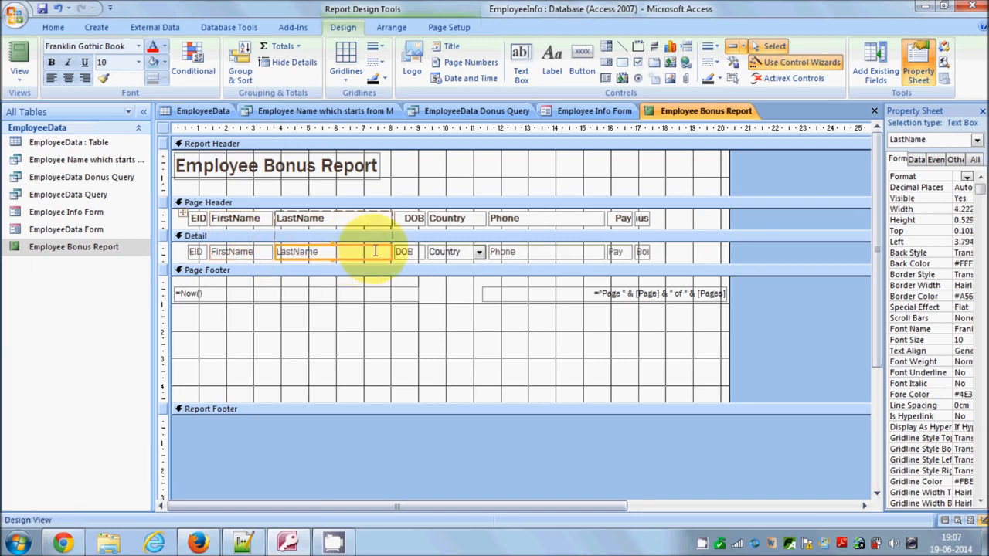
click(393, 250)
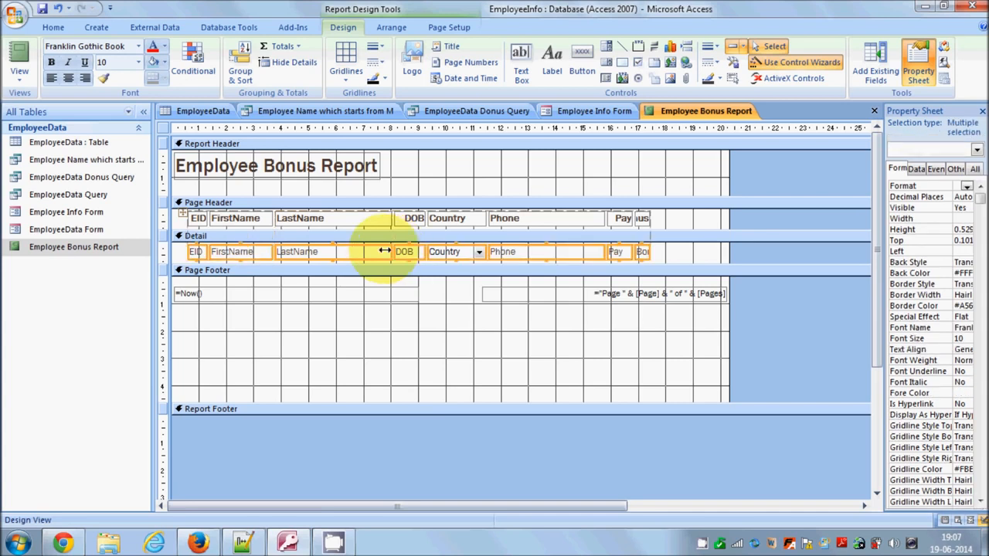
click(392, 293)
click(363, 252)
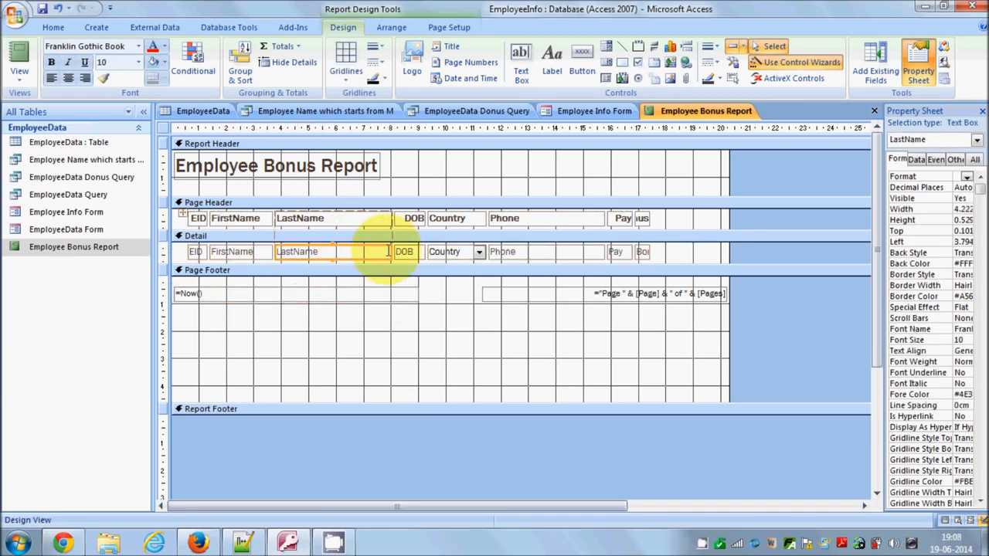
drag(392, 252, 342, 255)
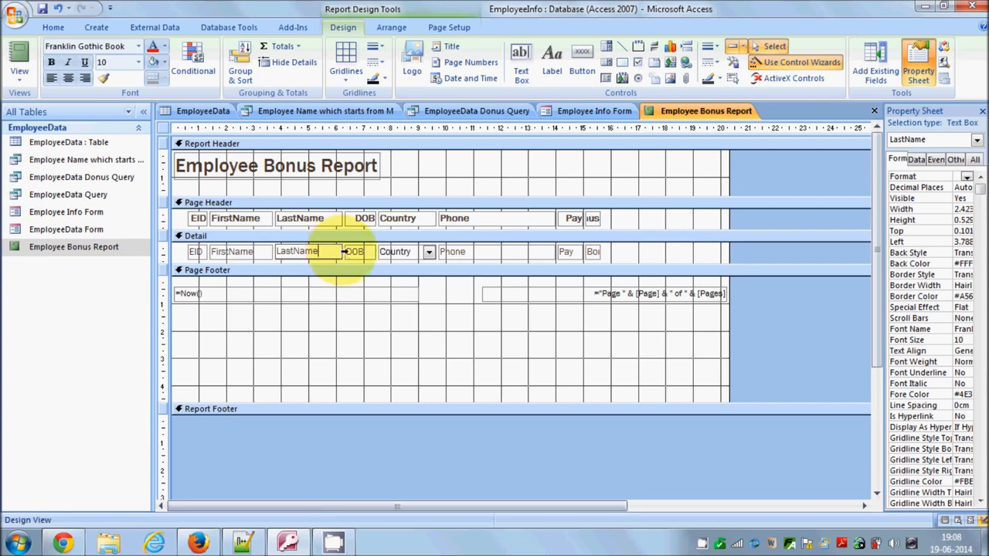
Step: Widen the DOB column in the Detail section to about 2.3 cm
click(352, 251)
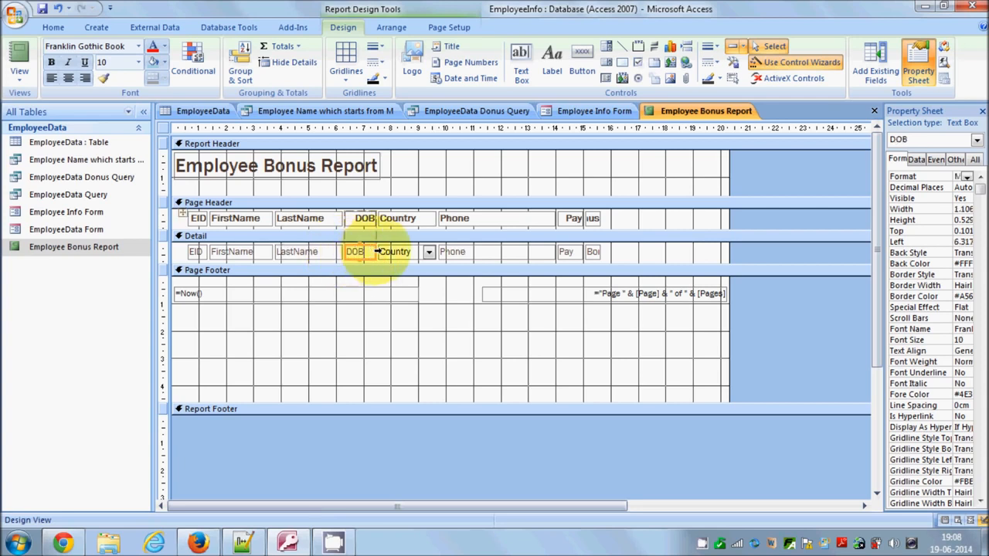
click(376, 251)
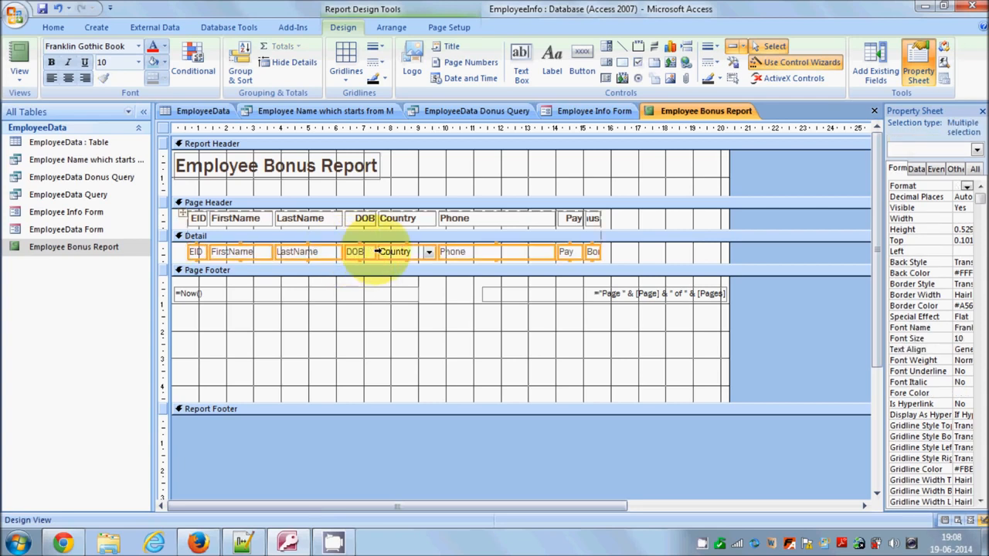
click(375, 315)
click(354, 251)
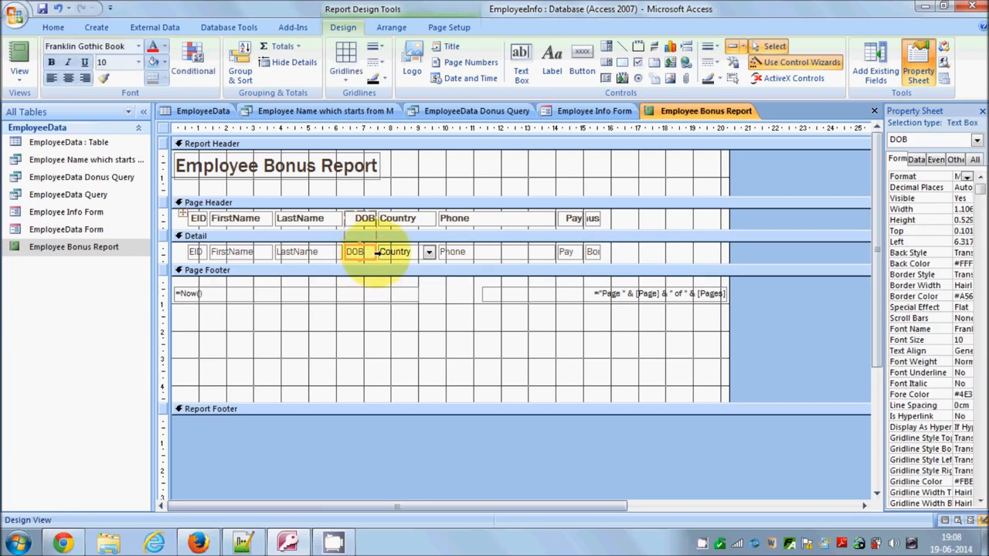
drag(373, 251, 408, 252)
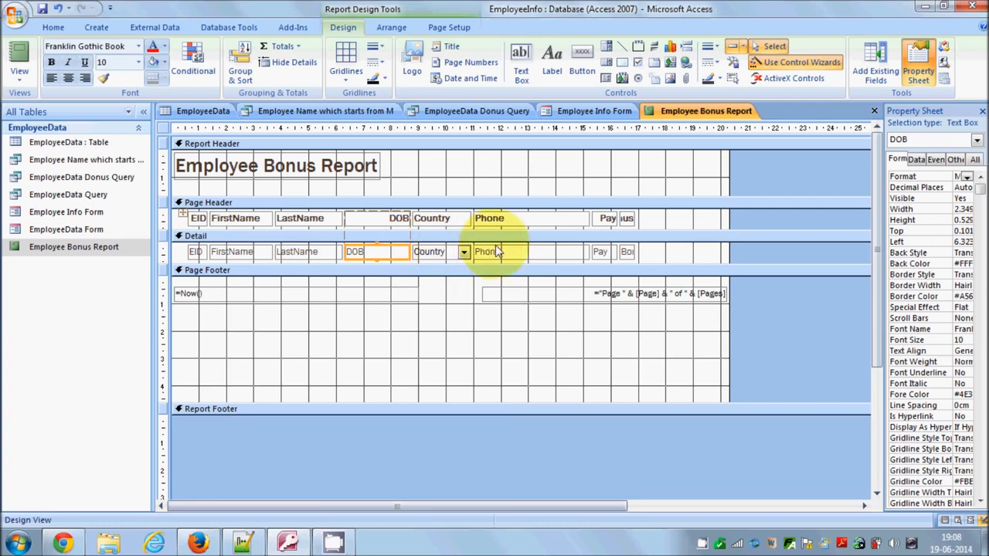
Step: Widen the Bonus column and extend the Pay column to about 1.6 cm in the Detail section
click(626, 255)
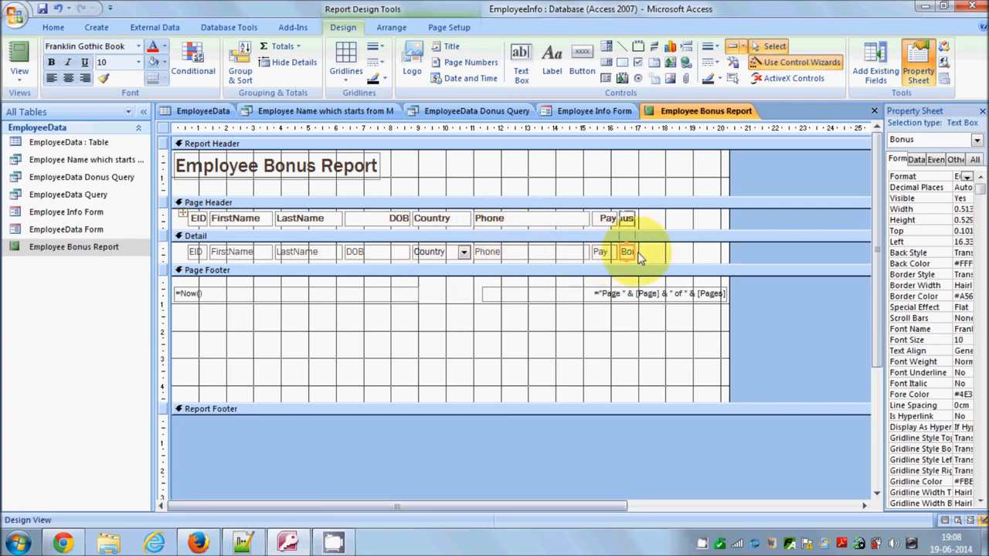
mouse_move(631, 252)
mouse_down()
mouse_move(669, 252)
mouse_move(635, 252)
mouse_up()
click(604, 252)
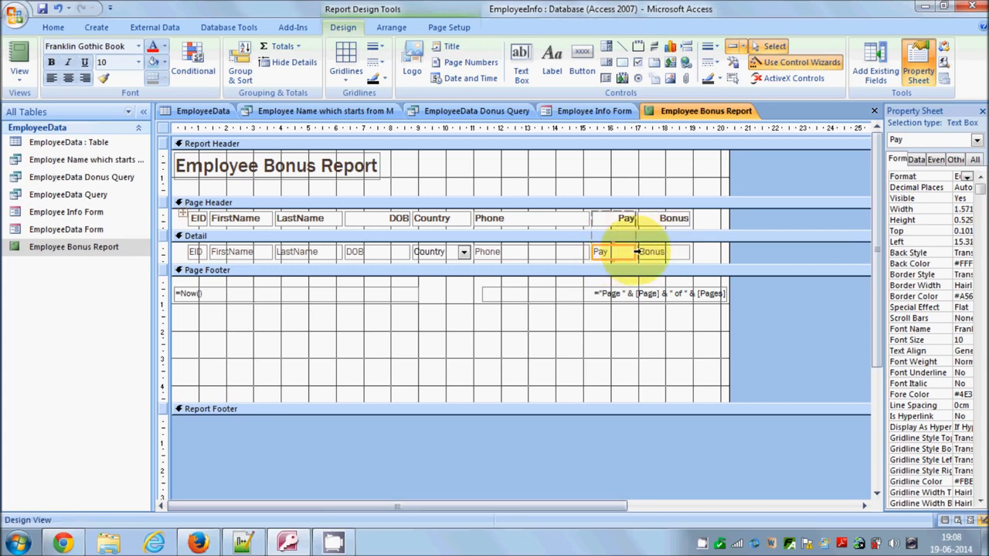
click(551, 269)
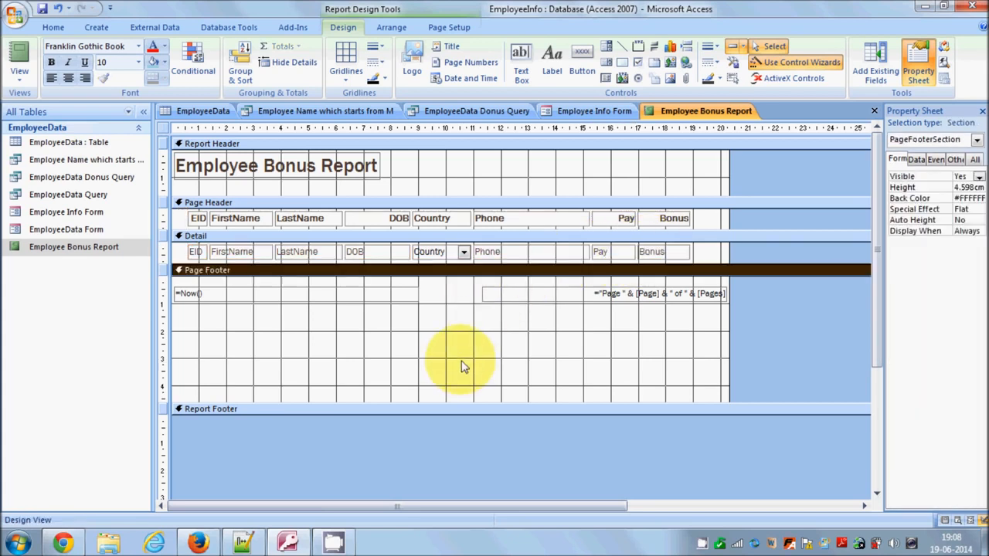
Step: Check the DOB, Pay and Bonus columns of the report in Print Preview, and return to Design View
click(28, 72)
click(48, 136)
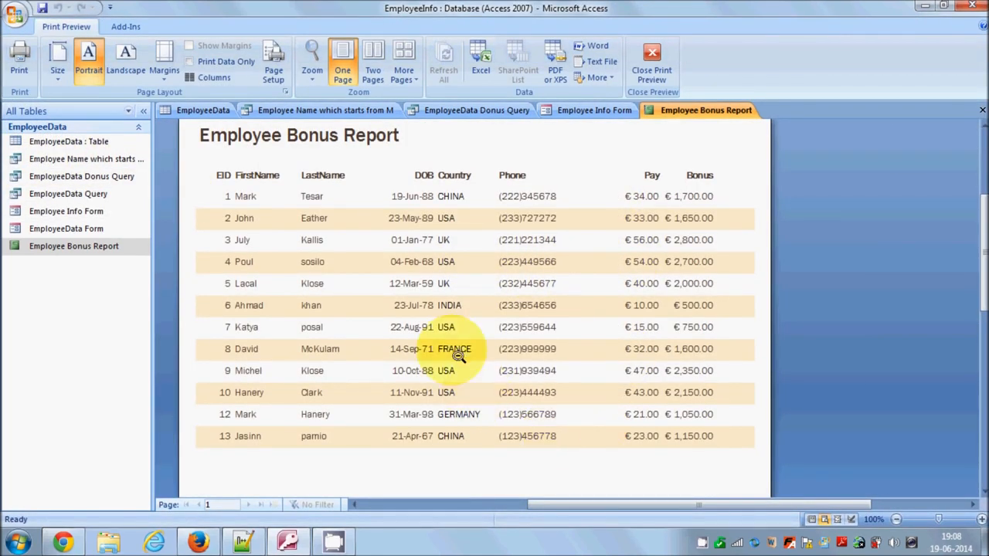
scroll(647, 236, down, 1)
scroll(647, 236, up, 1)
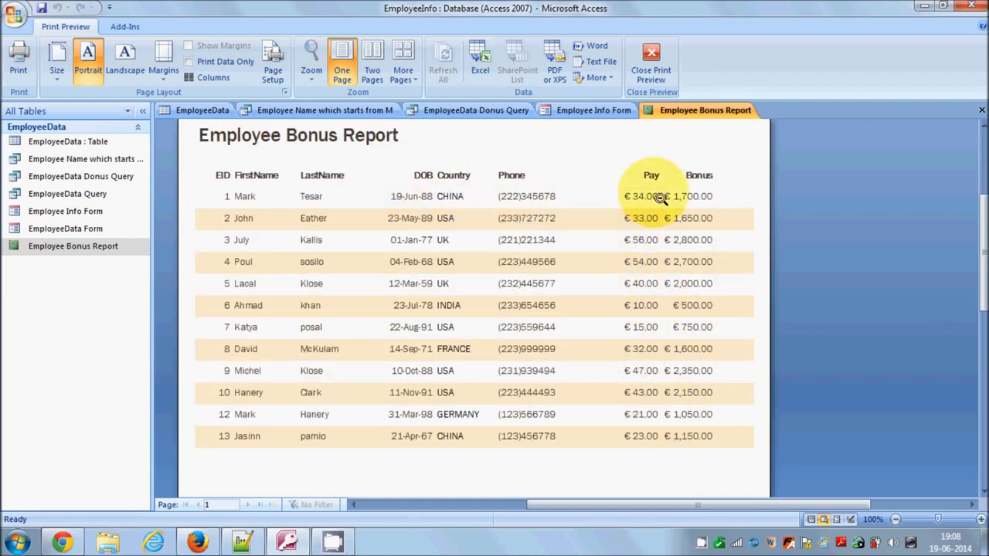
scroll(657, 220, down, 1)
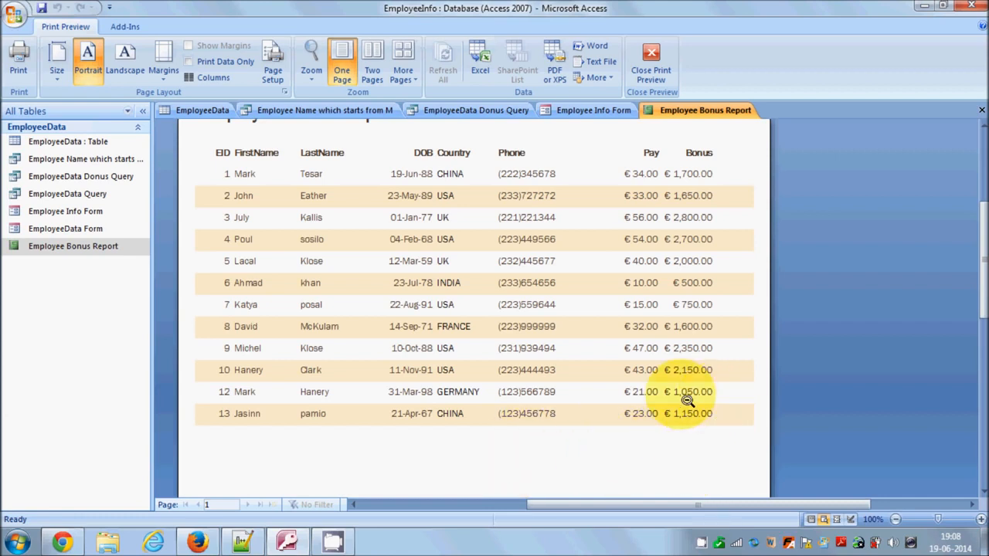
right_click(66, 247)
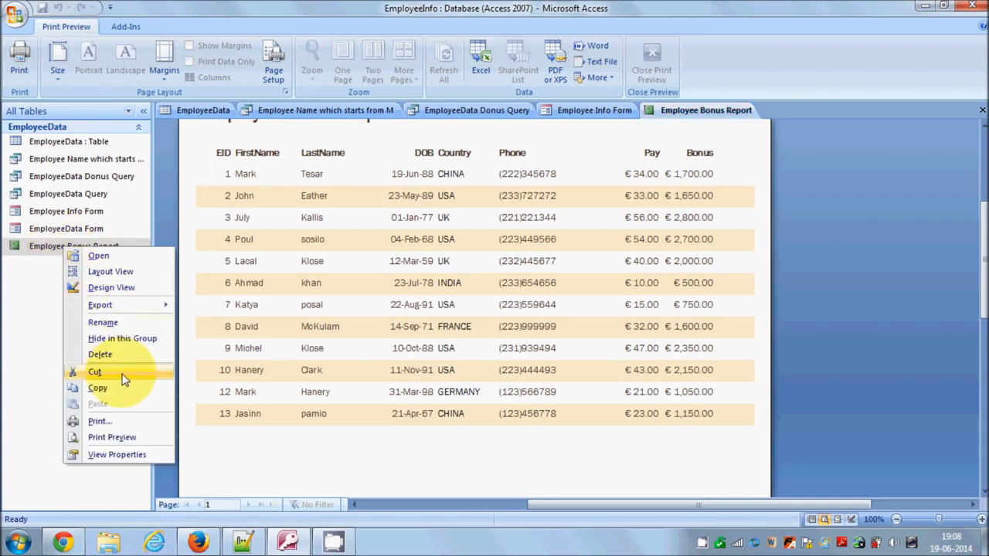
click(116, 291)
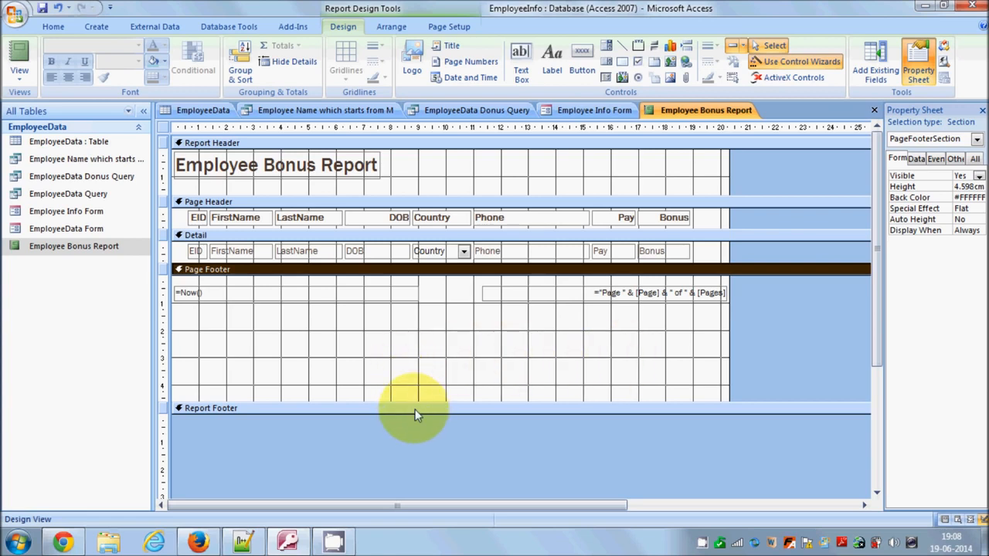
Step: Try a Page Footer height of about 3.5 cm and restore it to about 4.6 cm
drag(417, 401, 416, 373)
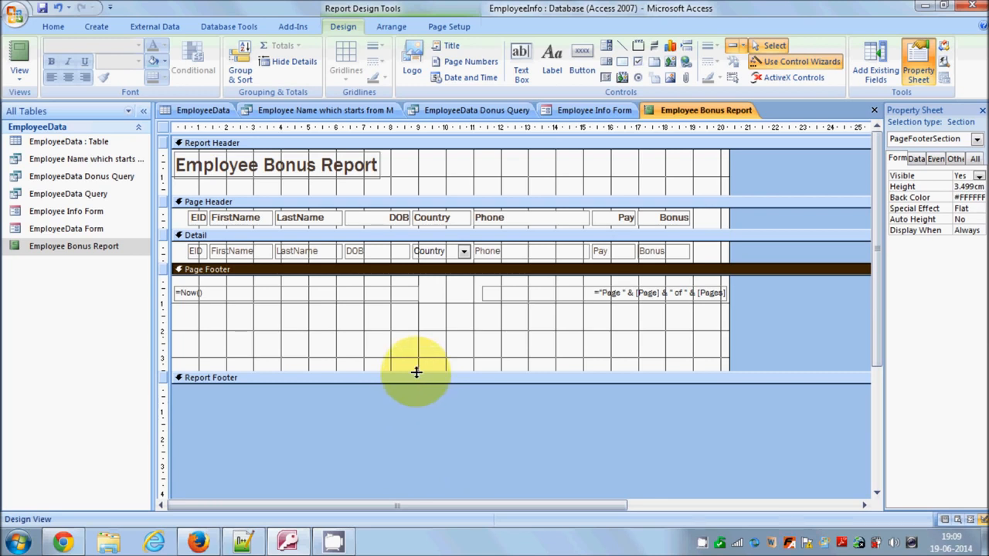
click(420, 379)
drag(417, 372, 418, 403)
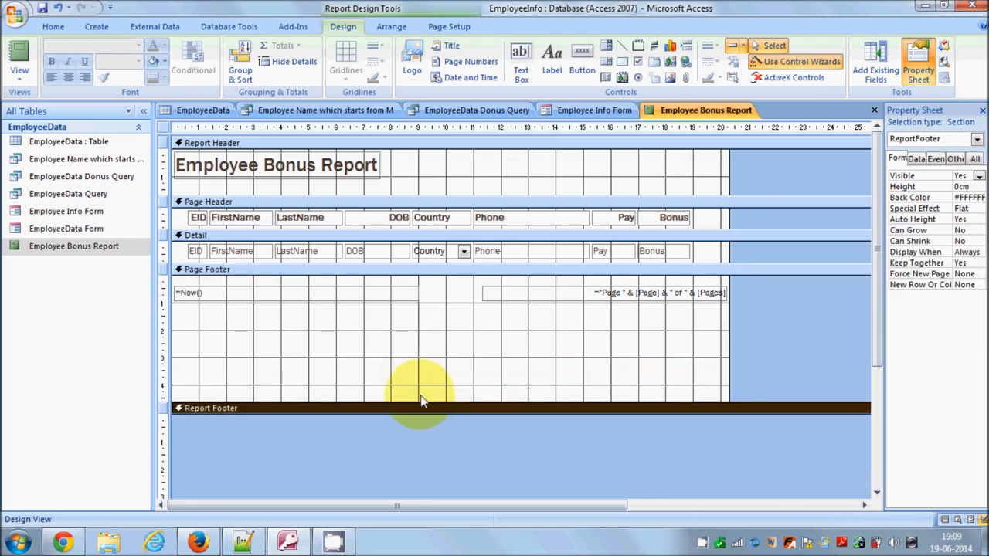
Step: Move the date box and the page number box down in the Page Footer to about 2.3 cm from its top
click(439, 271)
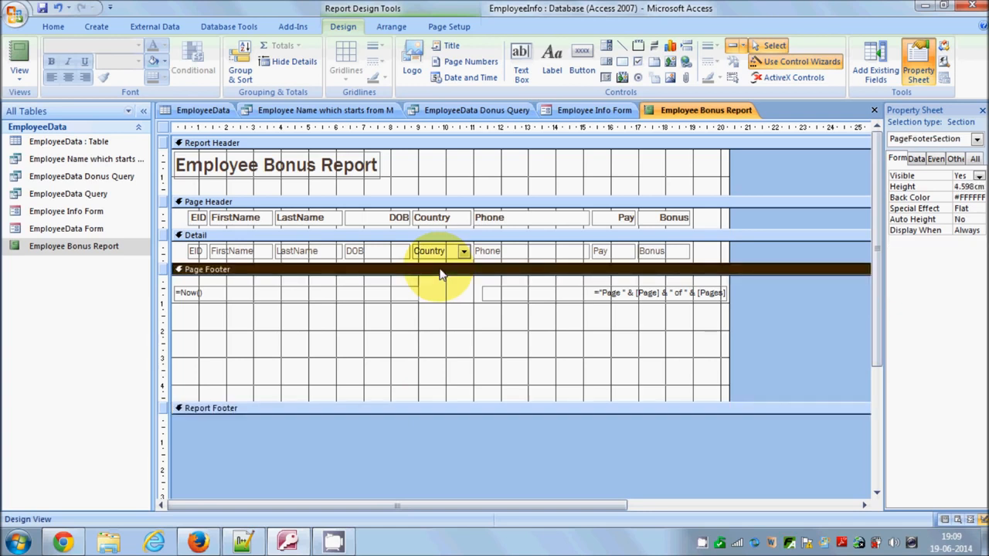
click(342, 302)
click(494, 298)
click(498, 295)
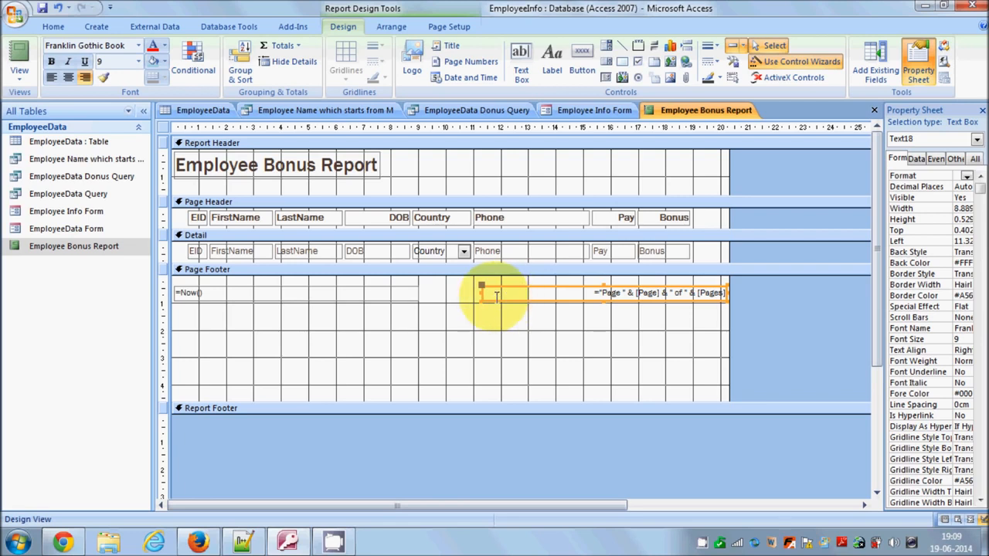
click(405, 293)
drag(409, 297, 405, 353)
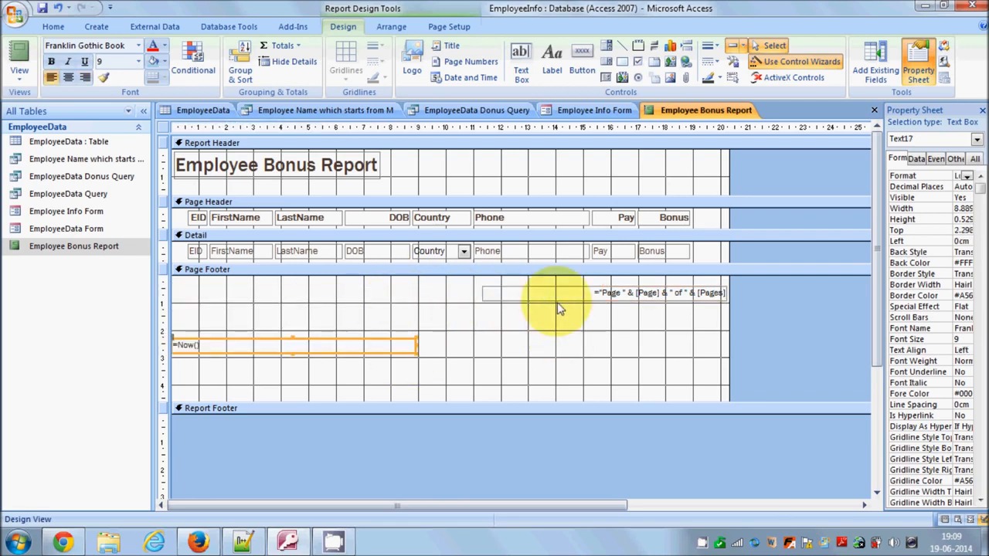
click(559, 297)
drag(559, 300, 554, 352)
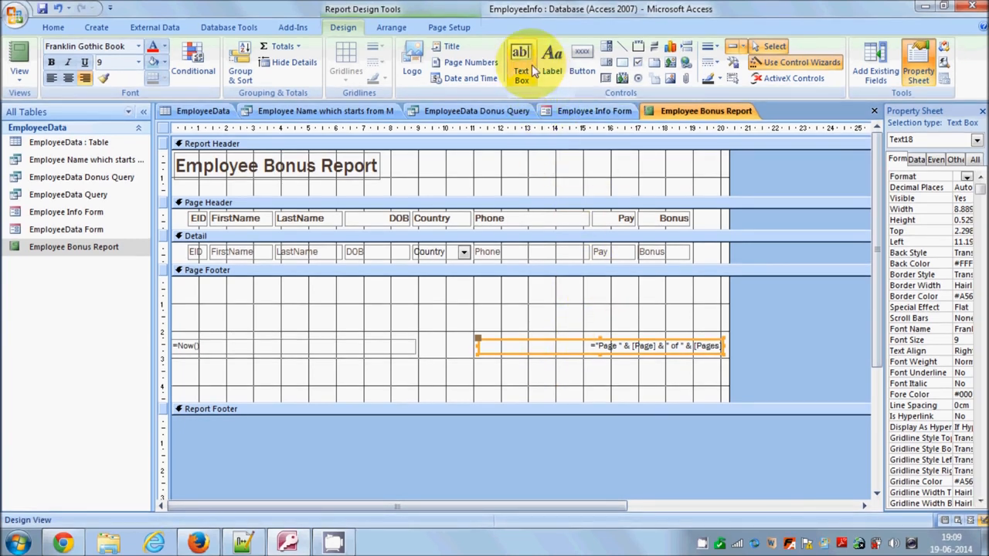
Step: Add a text box about 4.7 cm wide and 0.95 cm high in the Page Footer and enter =sum([Bonus]) in it
click(235, 271)
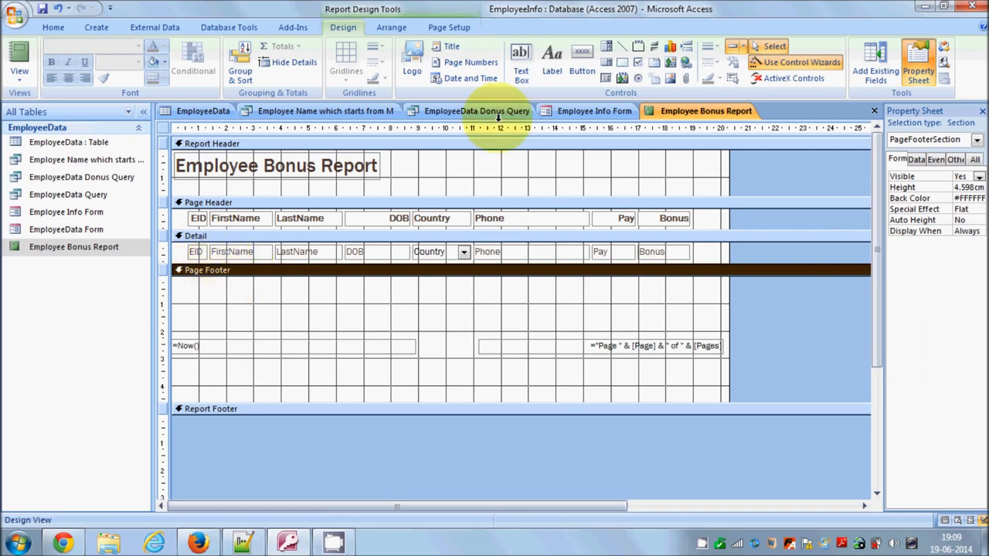
click(522, 62)
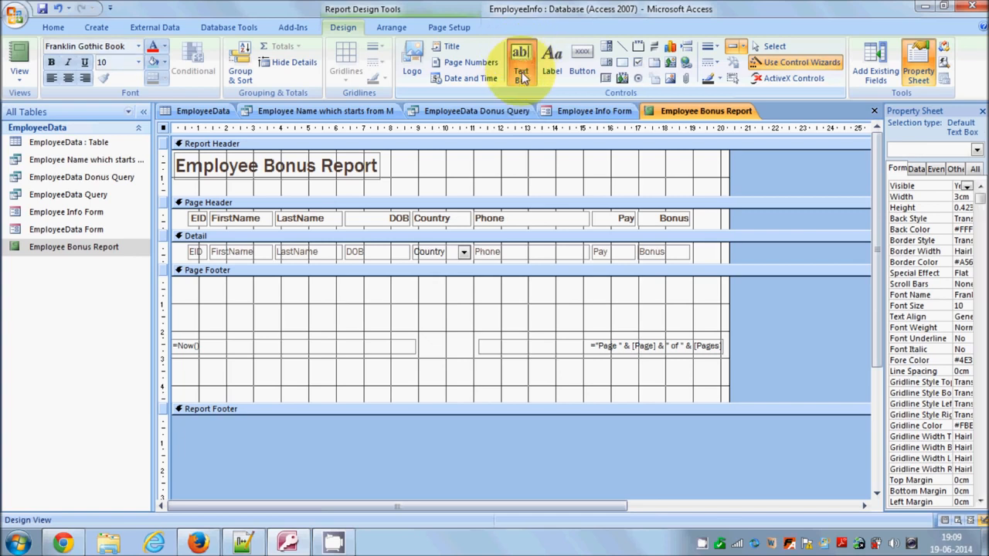
click(522, 62)
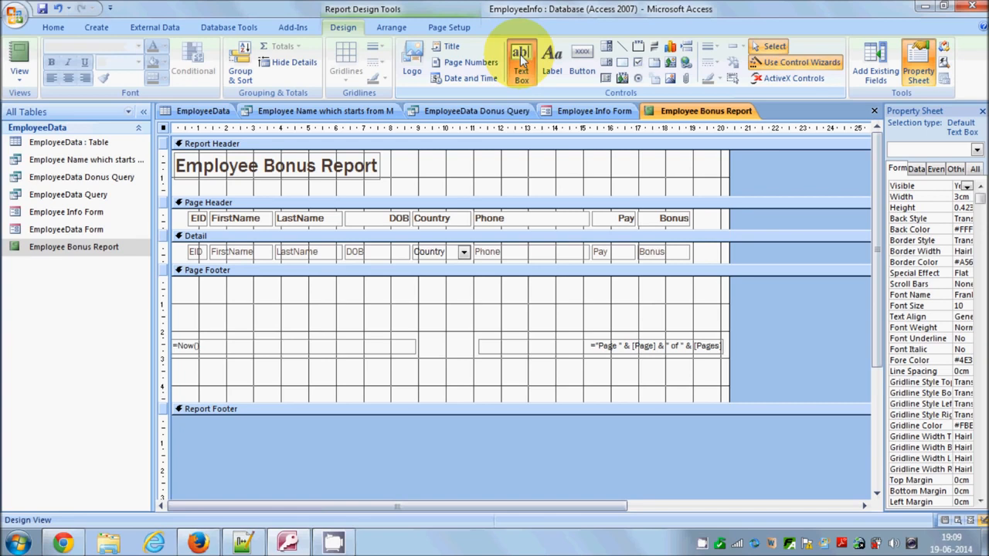
click(521, 62)
drag(506, 286, 636, 317)
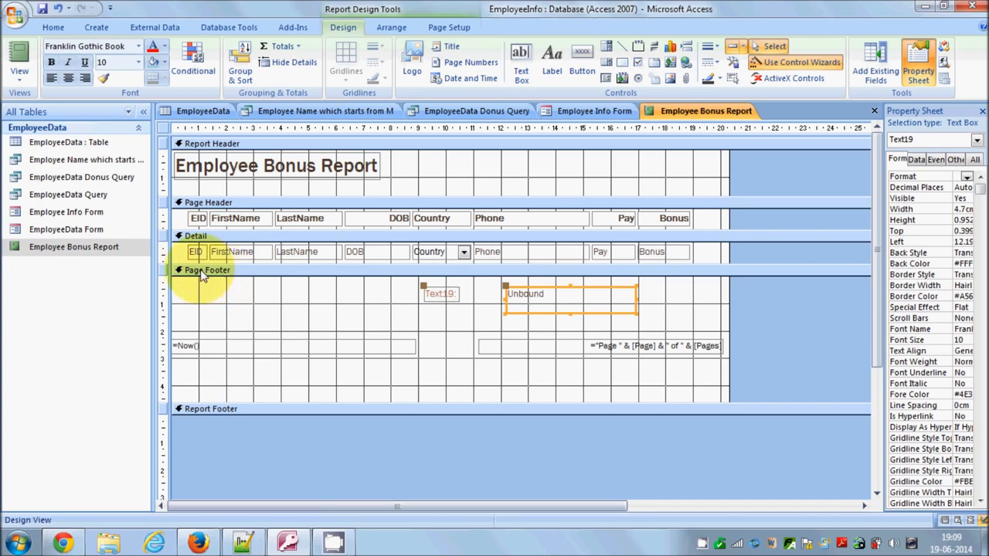
click(563, 296)
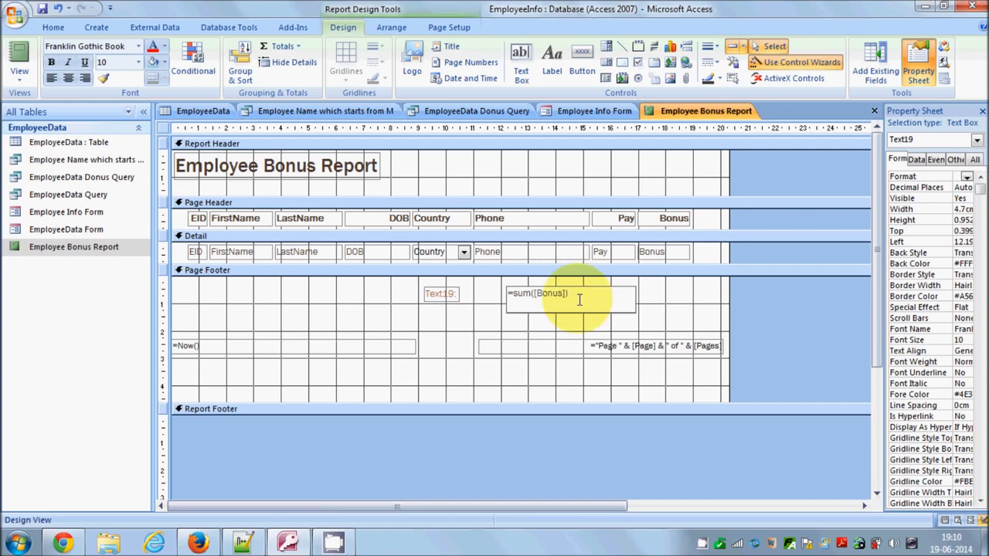
Step: Copy the =sum([Bonus]) expression from the text box and replace the existing note in Notepad++ with it
drag(579, 296, 462, 299)
key(ctrl+c)
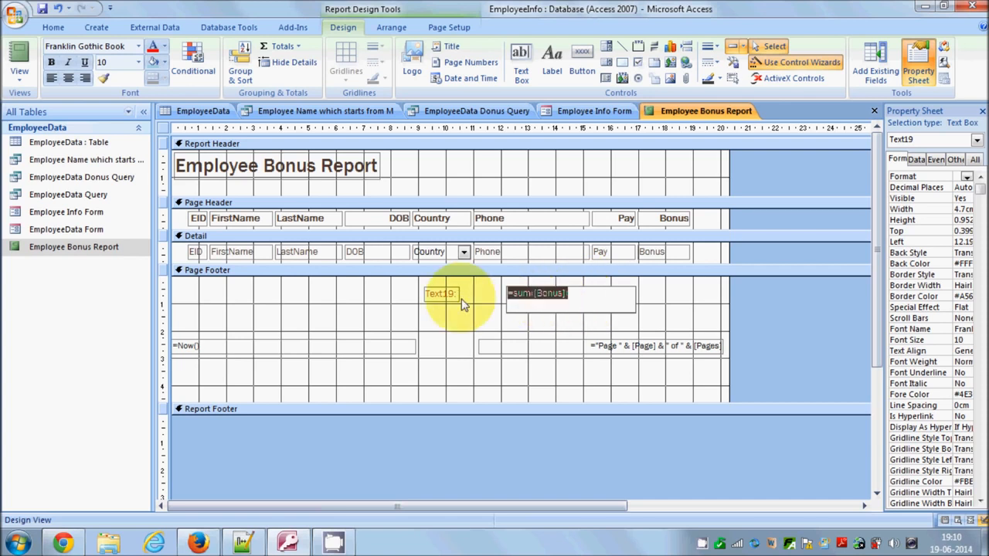
click(243, 541)
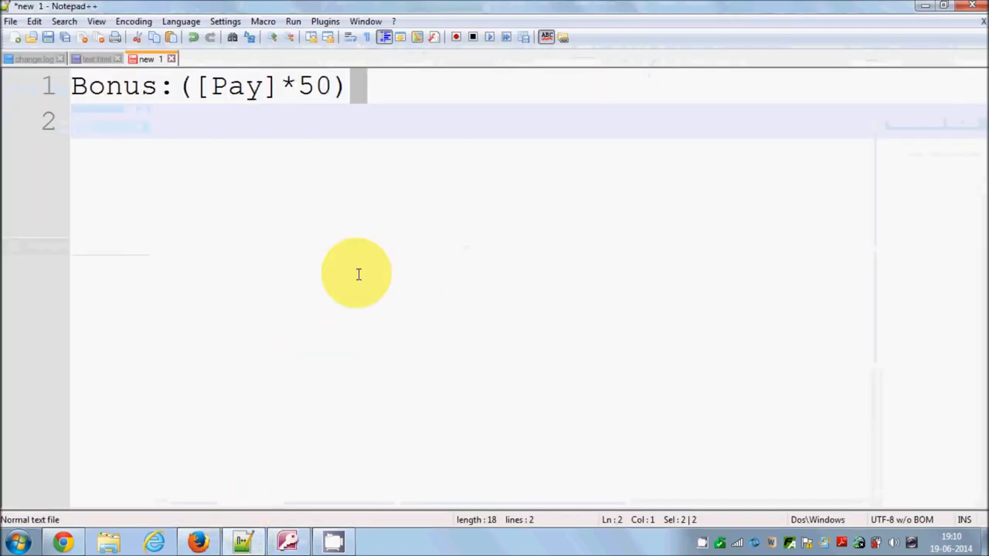
drag(458, 142, 38, 66)
key(ctrl+v)
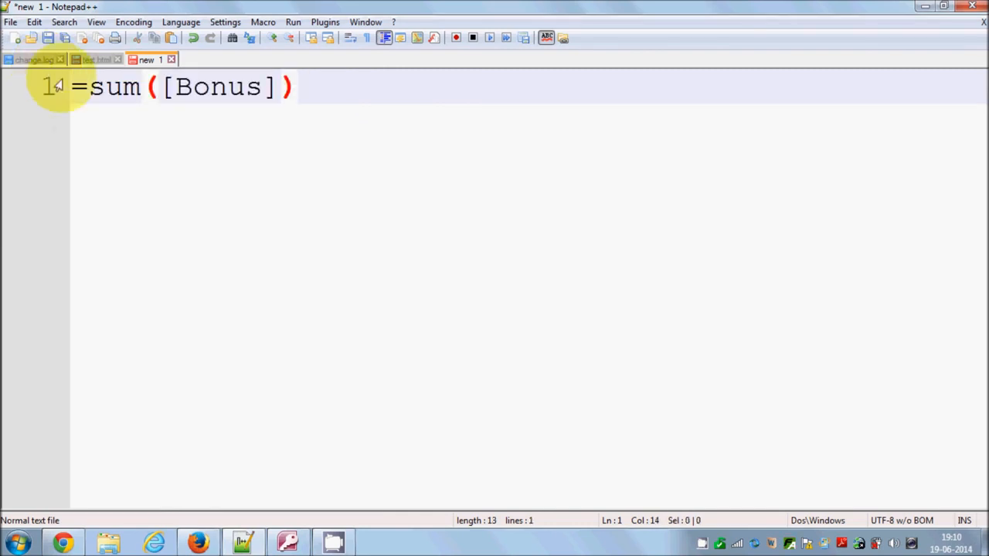
Step: Examine the sum expression and the Bonus field reference inside its brackets in the note
click(261, 88)
click(331, 91)
drag(376, 88, 71, 89)
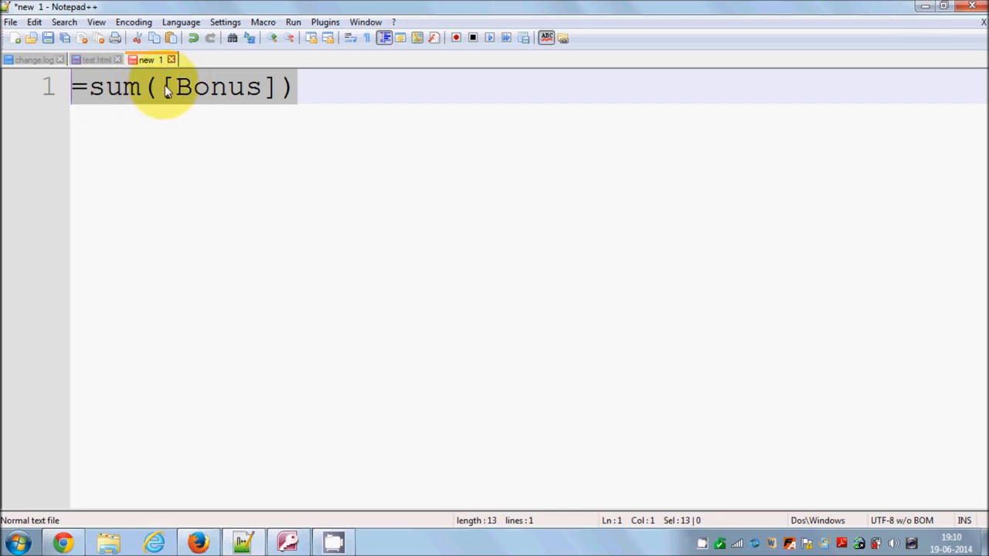
click(210, 86)
double_click(228, 86)
click(319, 85)
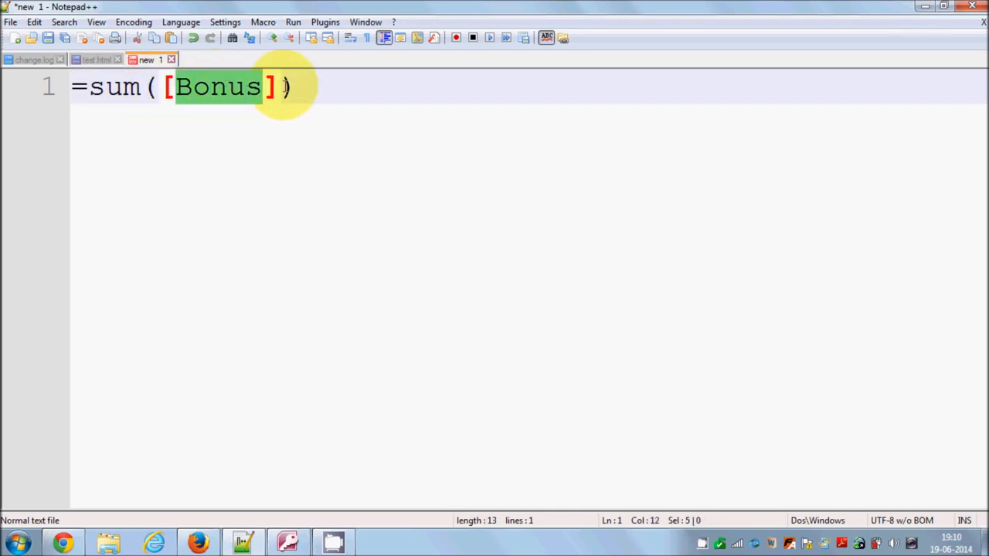
Step: Switch back to Access and set the caption of the label beside the sum text box to Total Bonus
click(287, 543)
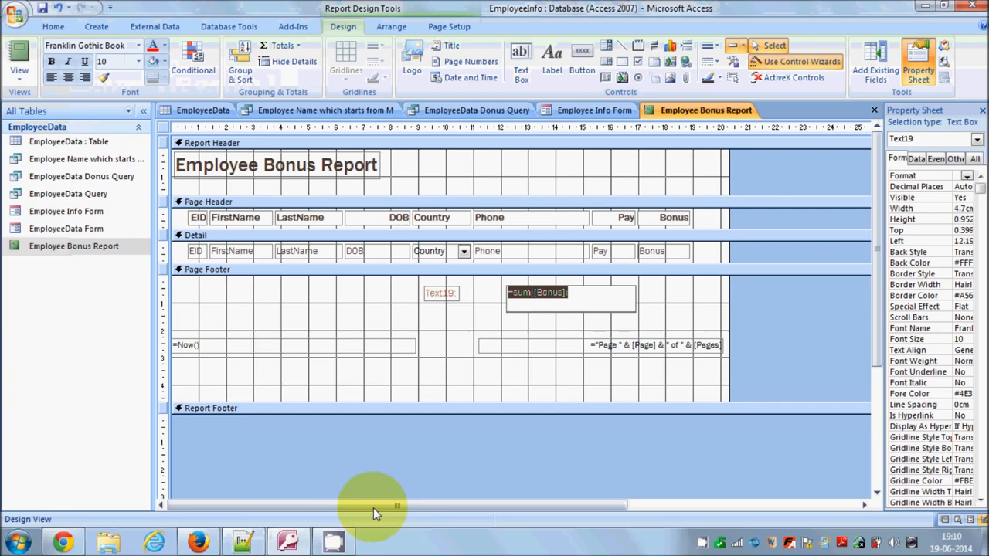
click(573, 446)
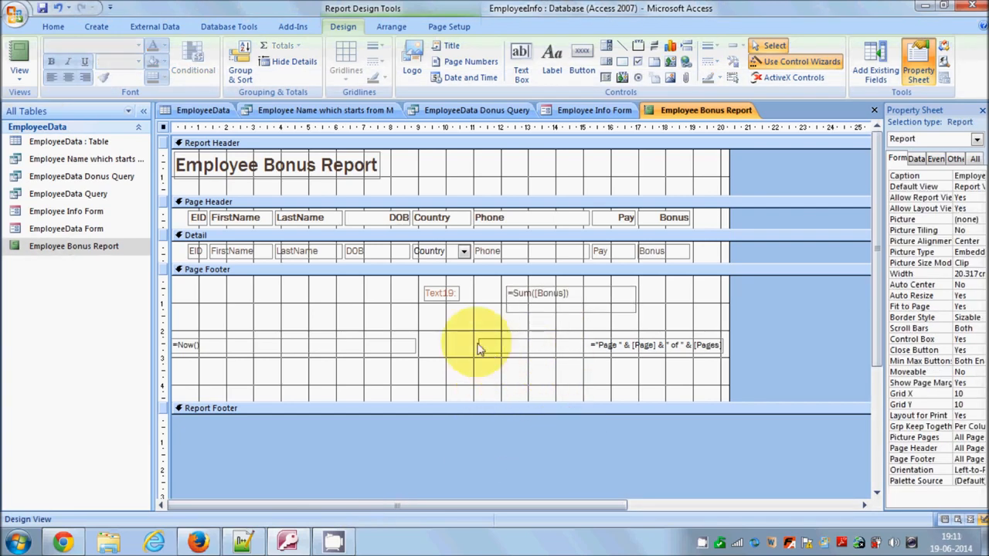
click(452, 294)
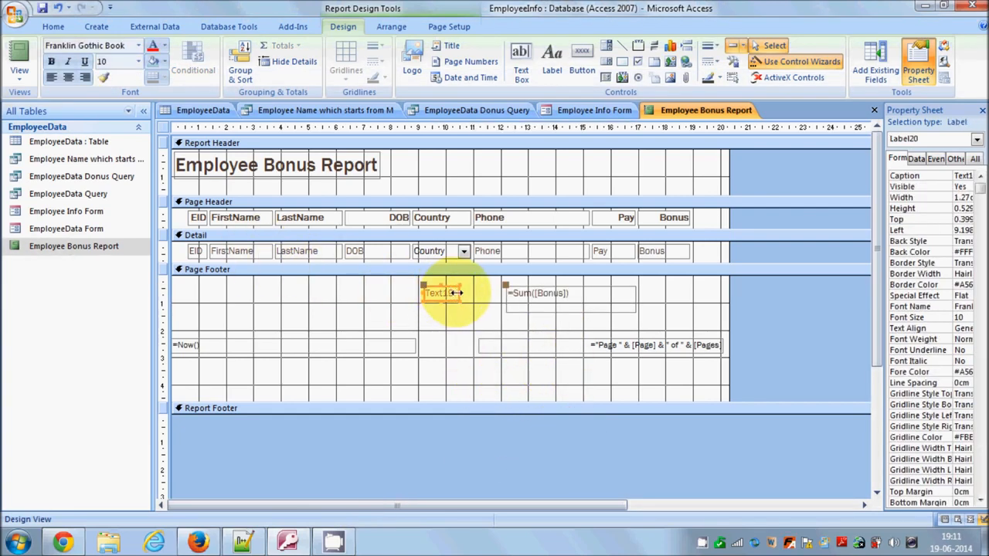
drag(455, 293, 425, 291)
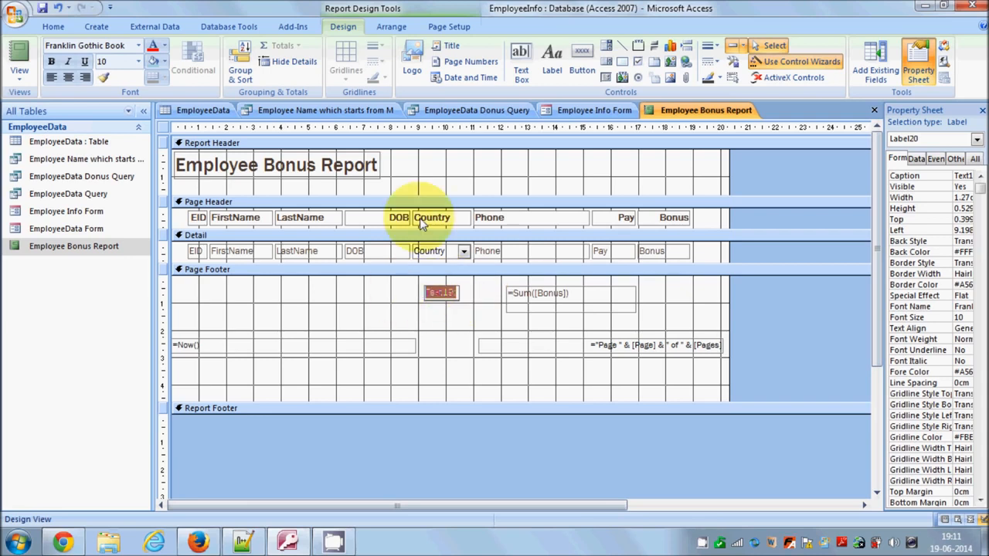
text(Total Bonus)
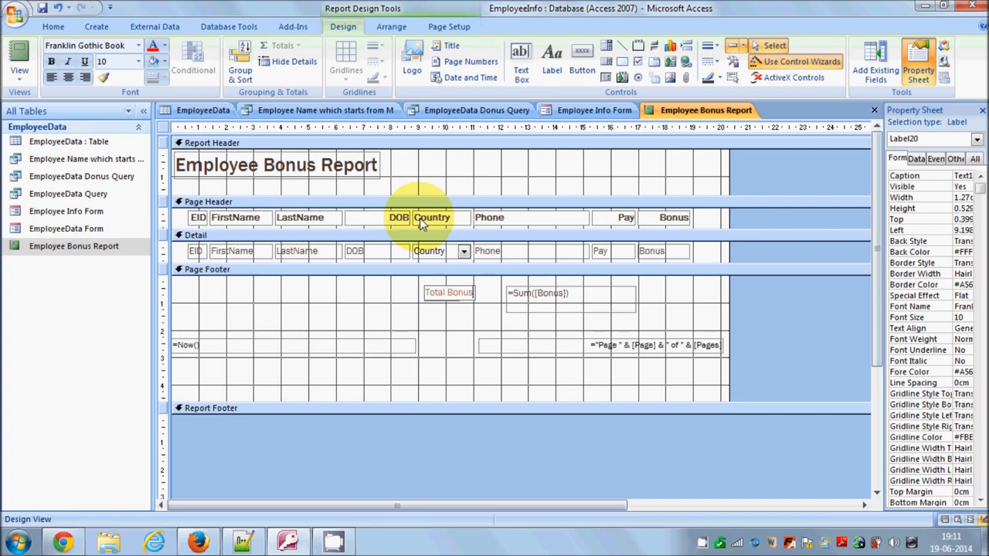
click(415, 458)
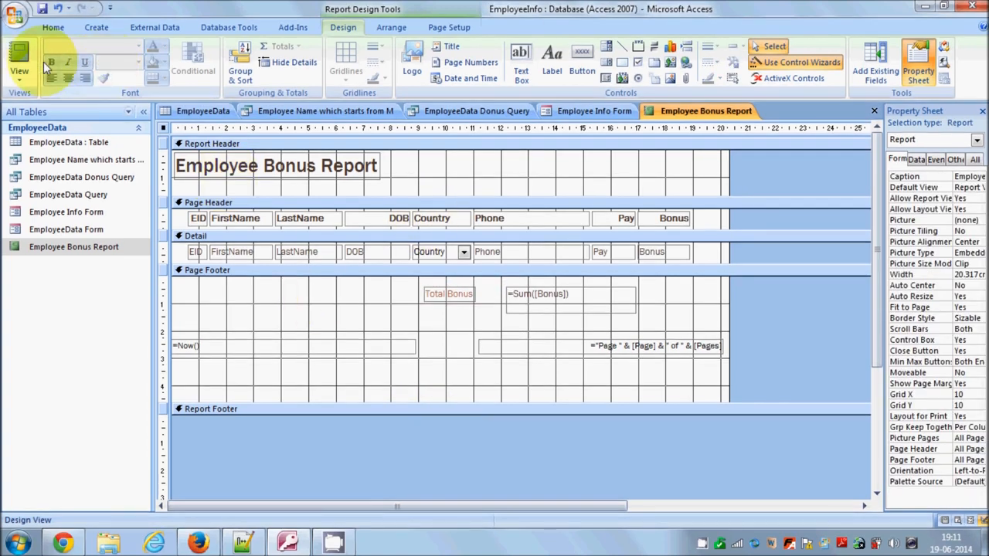
Step: Check the Total Bonus value in the page footer in Report View, and return to Design View
click(21, 71)
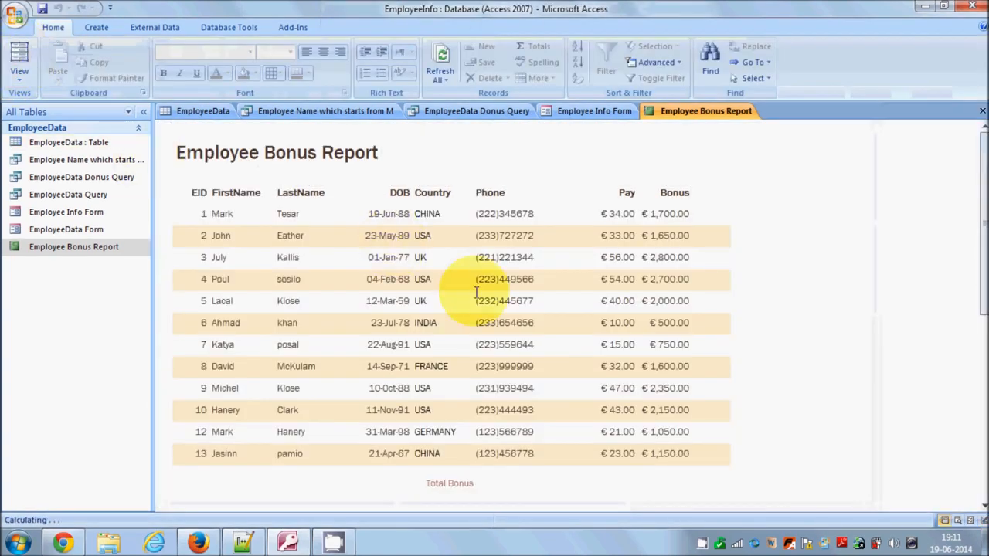
scroll(523, 359, down, 2)
scroll(579, 409, down, 1)
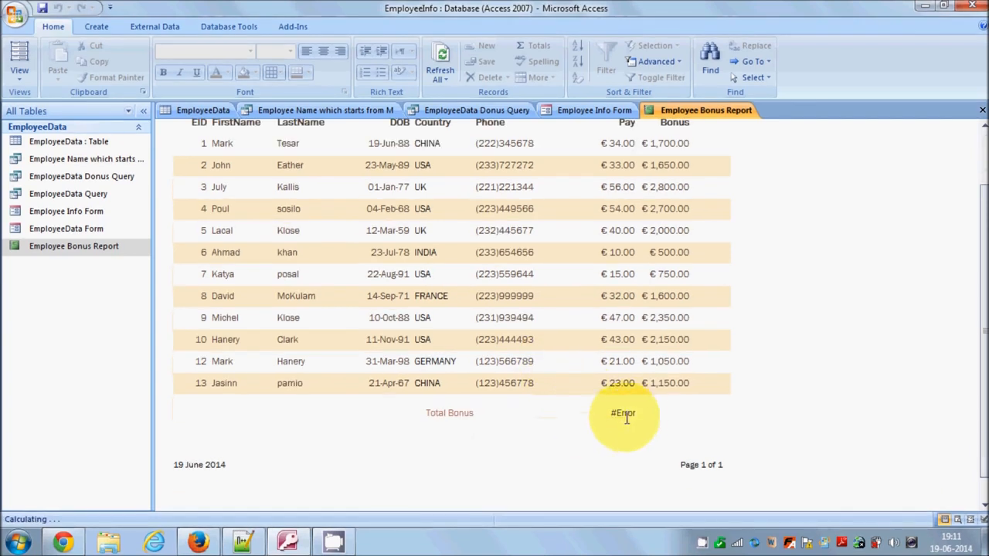
click(617, 413)
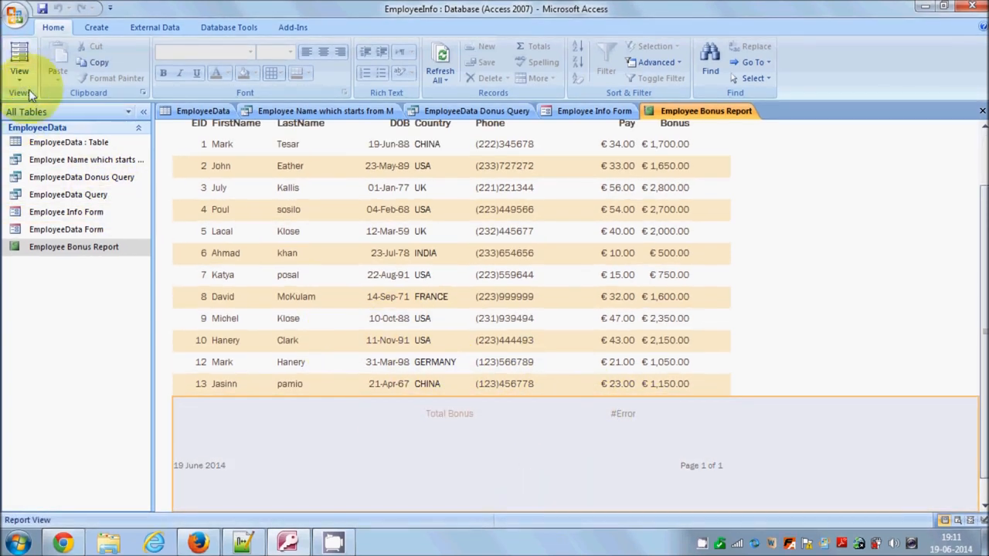
click(19, 73)
click(46, 197)
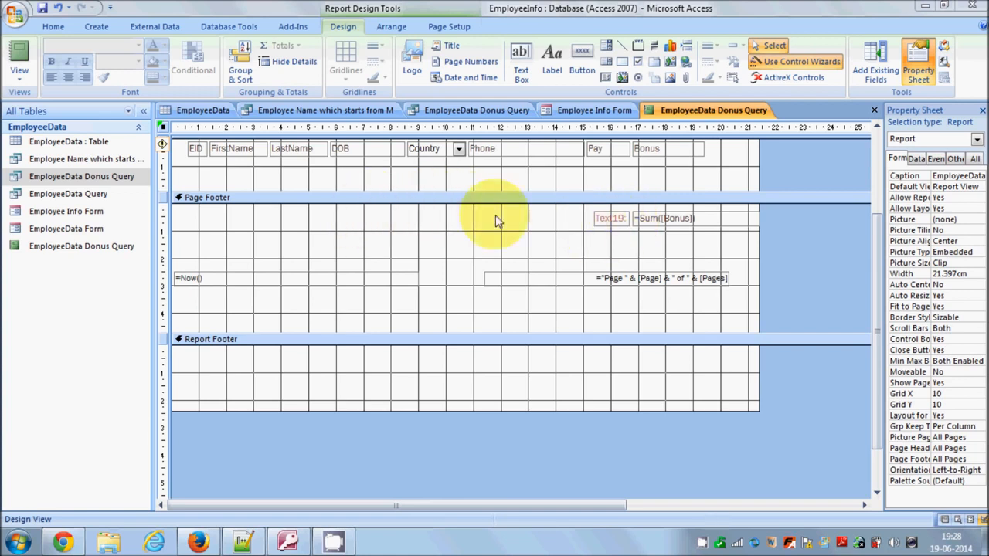
Step: Move the =Sum([Bonus]) text box and its label from the Page Footer into the Report Footer, about 0.4 cm from its top
click(623, 218)
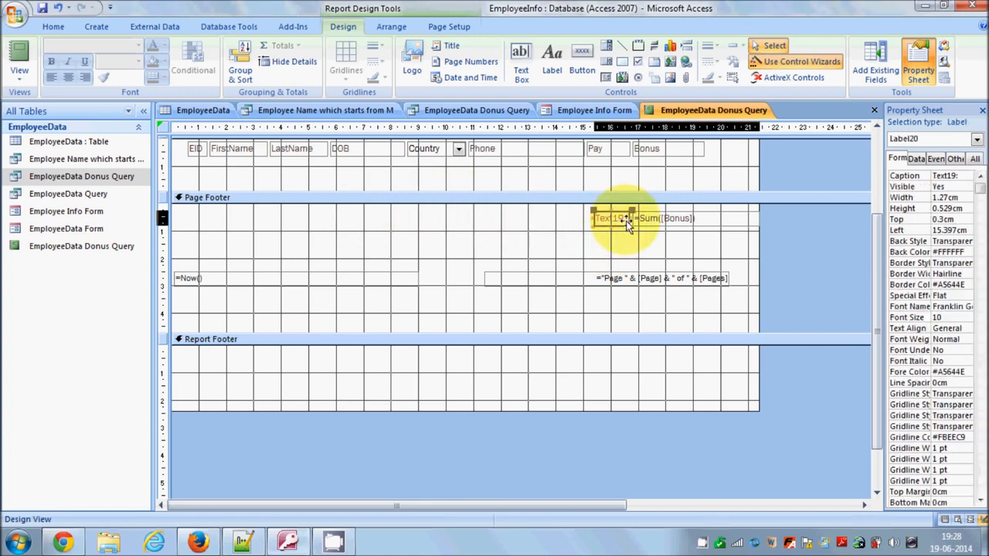
click(675, 222)
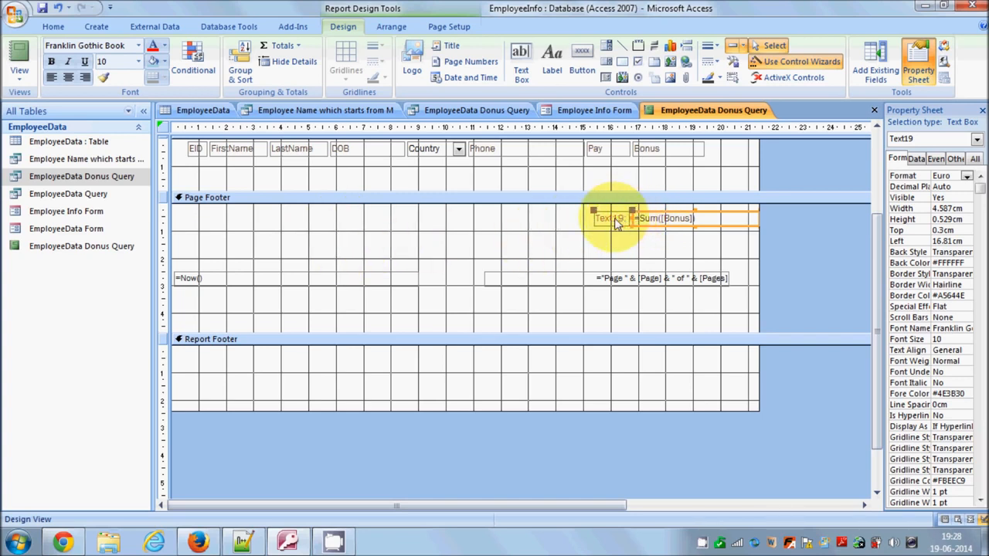
click(601, 241)
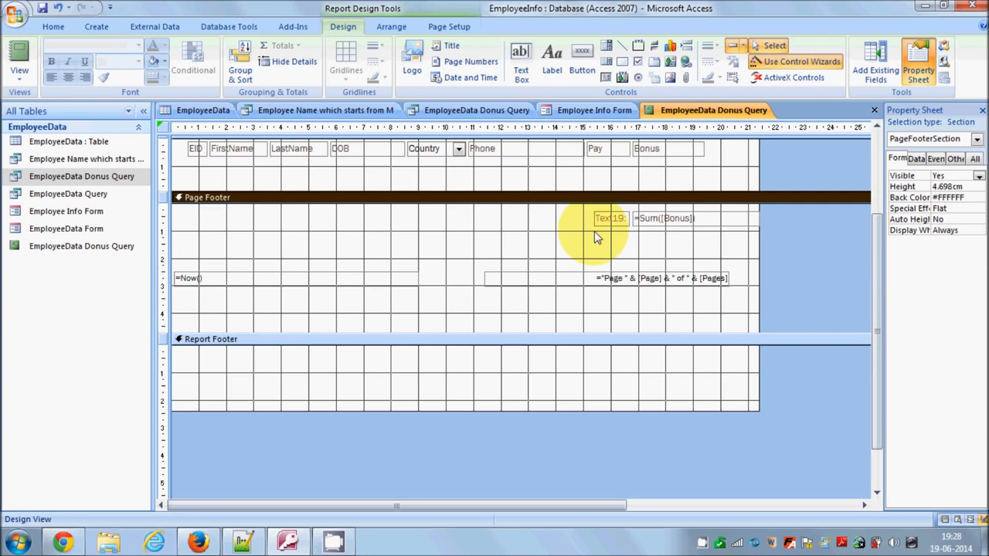
scroll(595, 236, up, 1)
drag(578, 241, 697, 267)
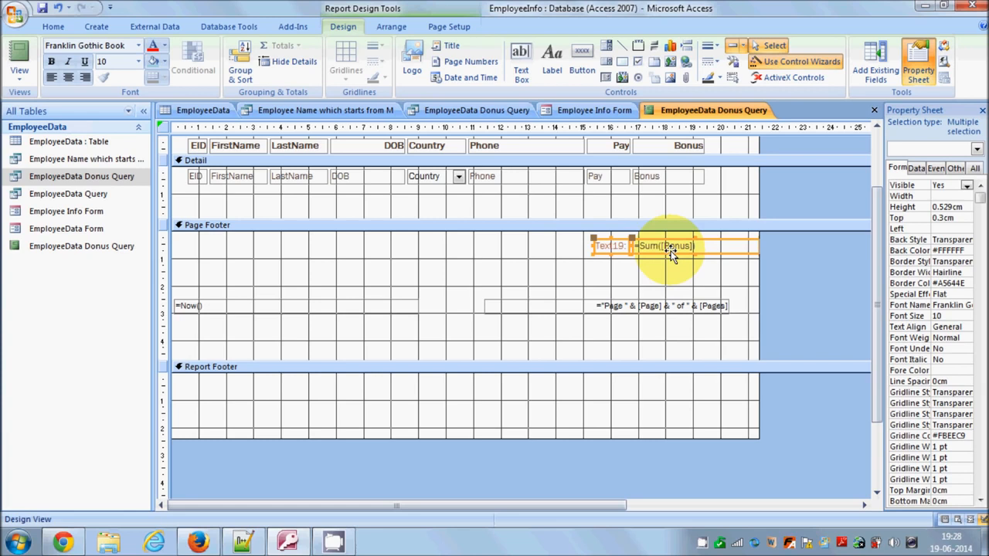
drag(671, 255, 649, 396)
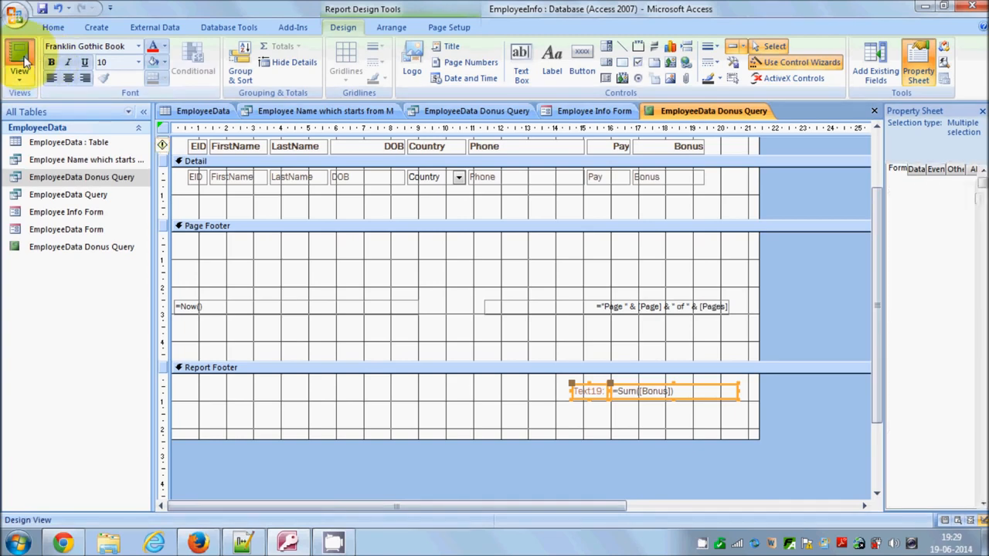
Step: Check the bonus sum below the last record in Report View, and return to Design View
click(18, 60)
scroll(641, 331, down, 10)
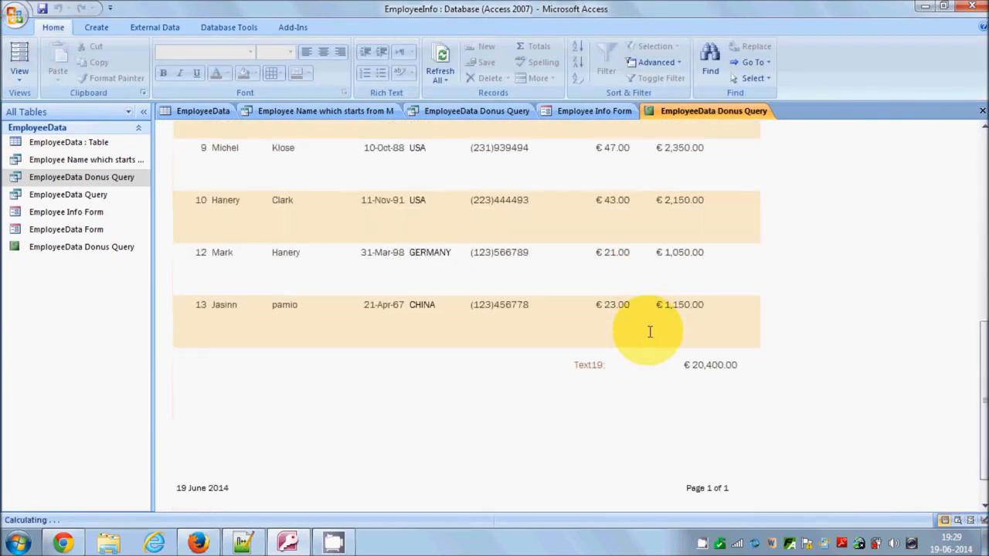
drag(684, 365, 739, 364)
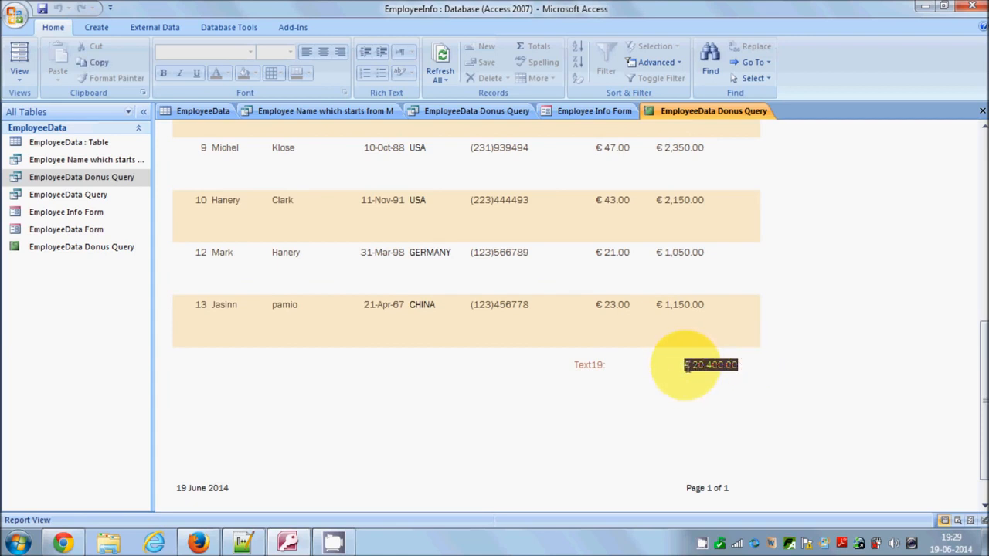
click(21, 73)
click(58, 198)
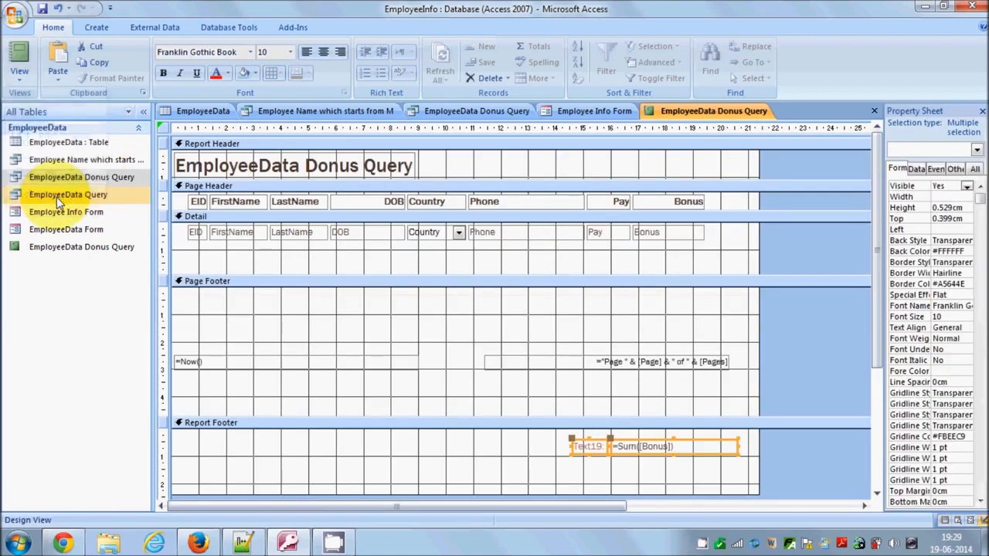
Step: Set the caption of the label beside the sum text box in the Report Footer to Bonus
click(601, 446)
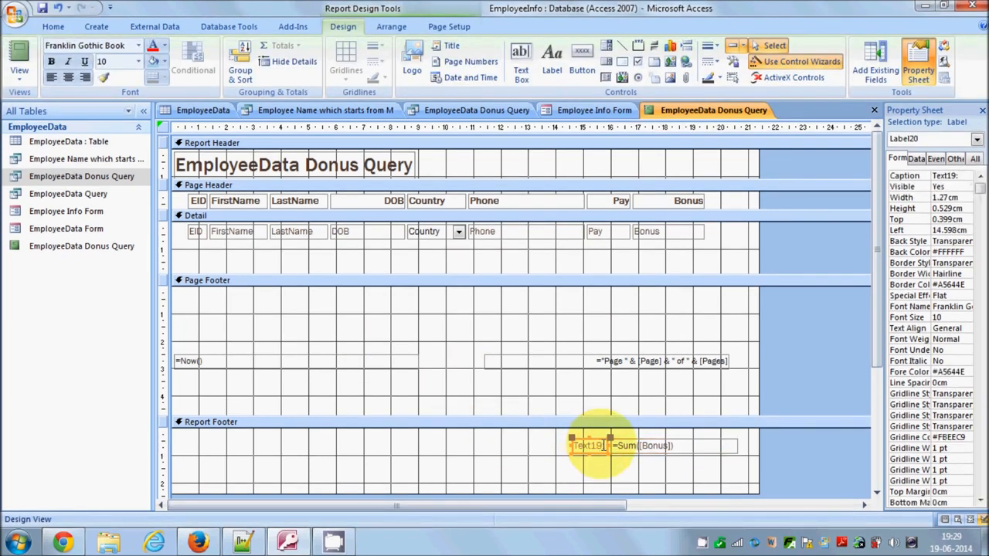
double_click(603, 446)
drag(605, 445, 546, 409)
text(Bonus)
click(564, 452)
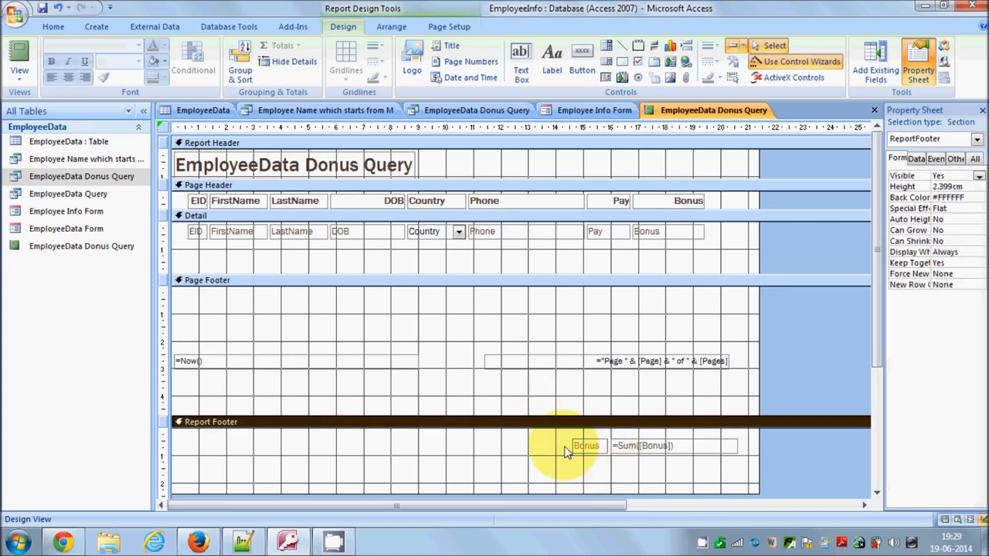
Step: Select the =Sum([Bonus]) text box, check how its currency value displays in Report View, and return to Design View
scroll(653, 440, down, 1)
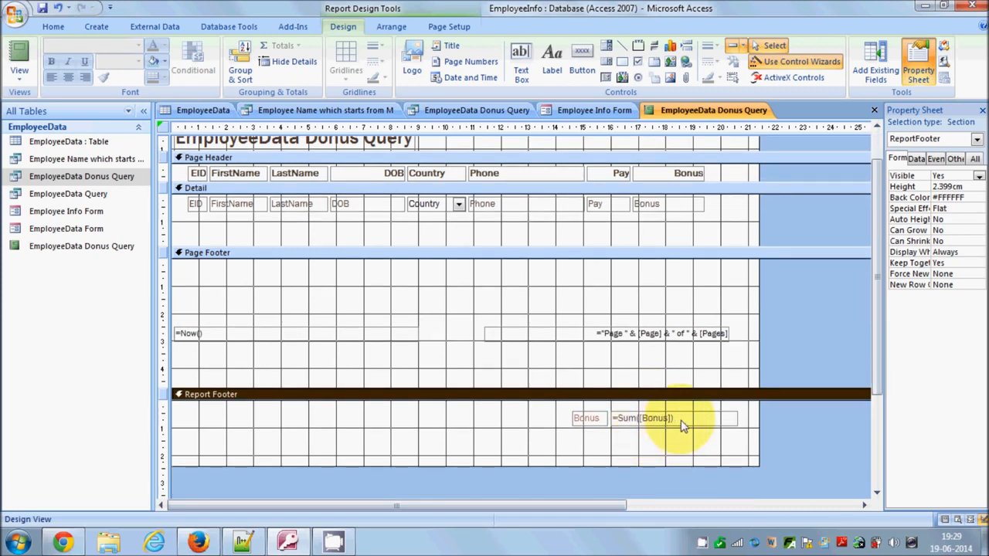
click(680, 421)
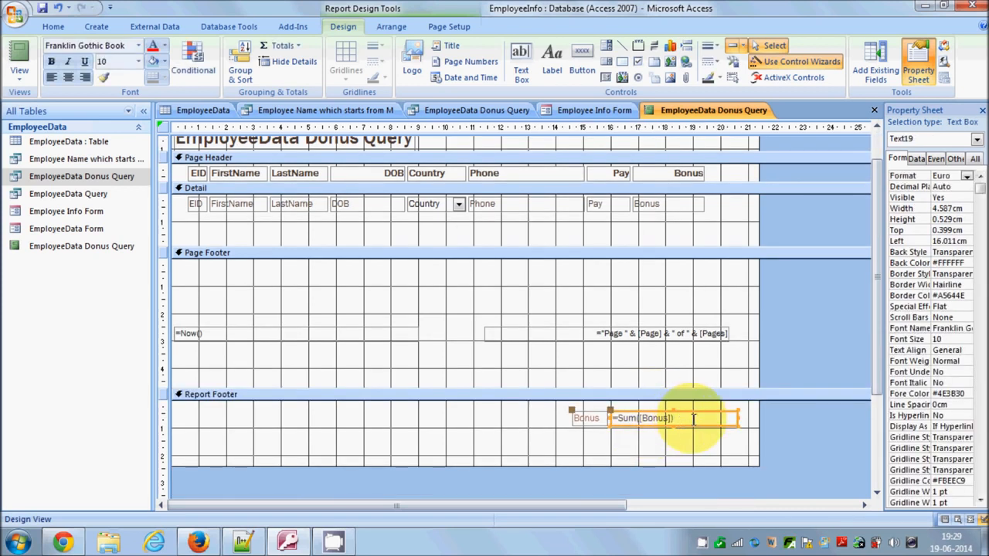
click(686, 419)
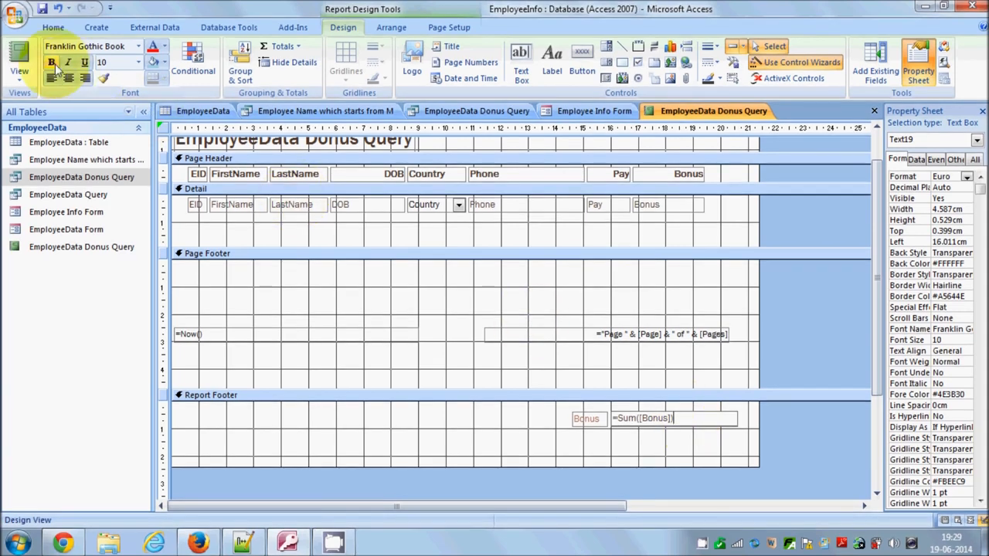
click(21, 49)
scroll(610, 356, down, 3)
scroll(609, 347, down, 5)
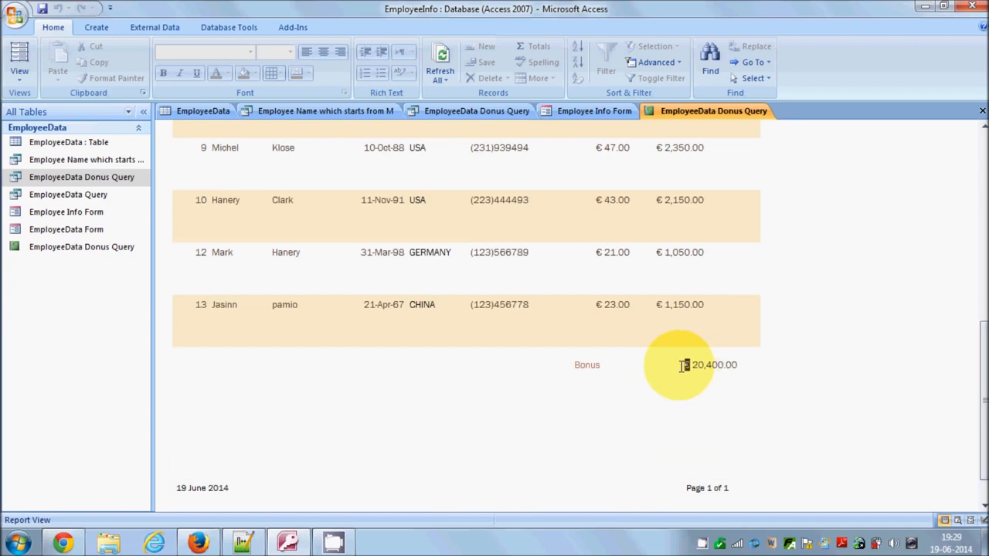
click(30, 83)
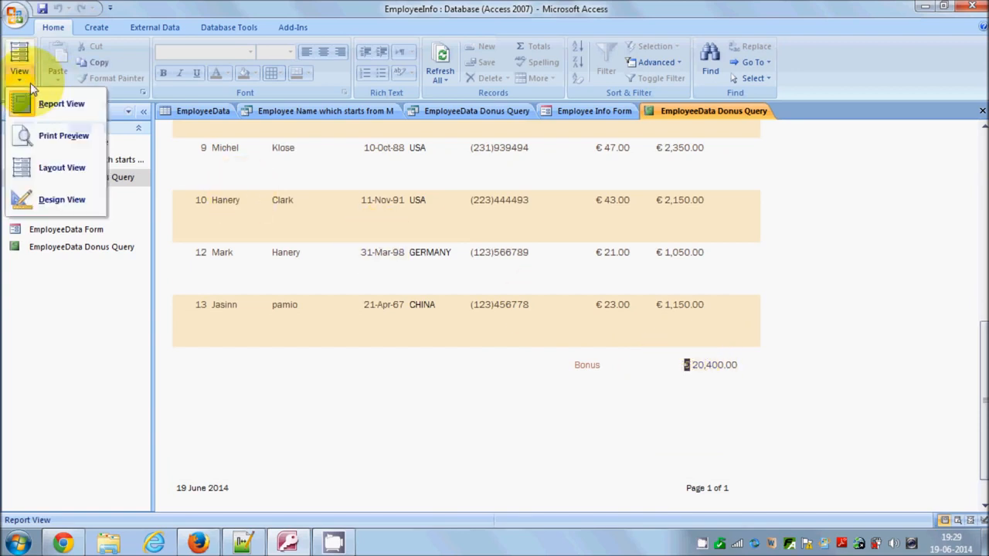
click(58, 200)
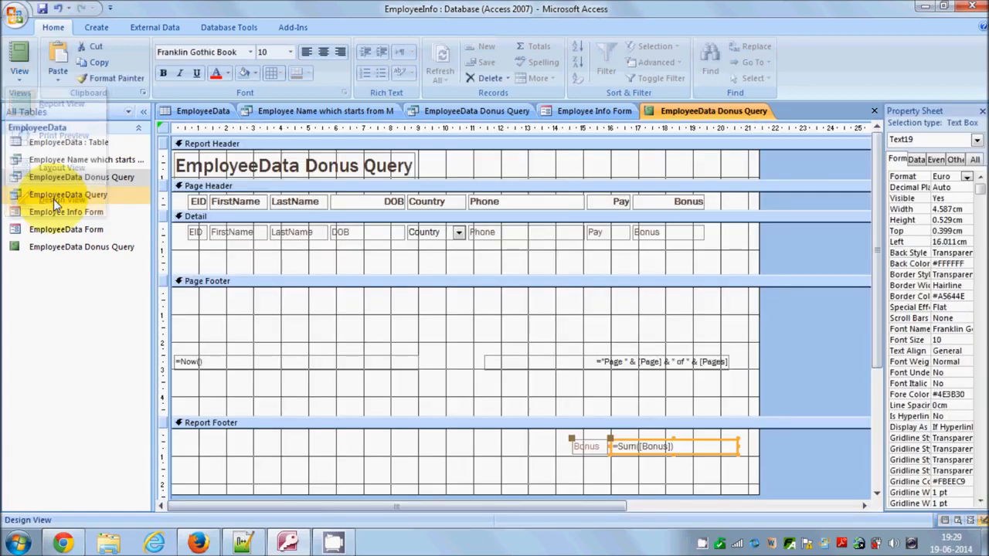
Step: Widen the Property Sheet and set the format of the =Sum([Bonus]) text box to Euro
scroll(724, 402, down, 2)
click(707, 390)
drag(707, 390, 610, 390)
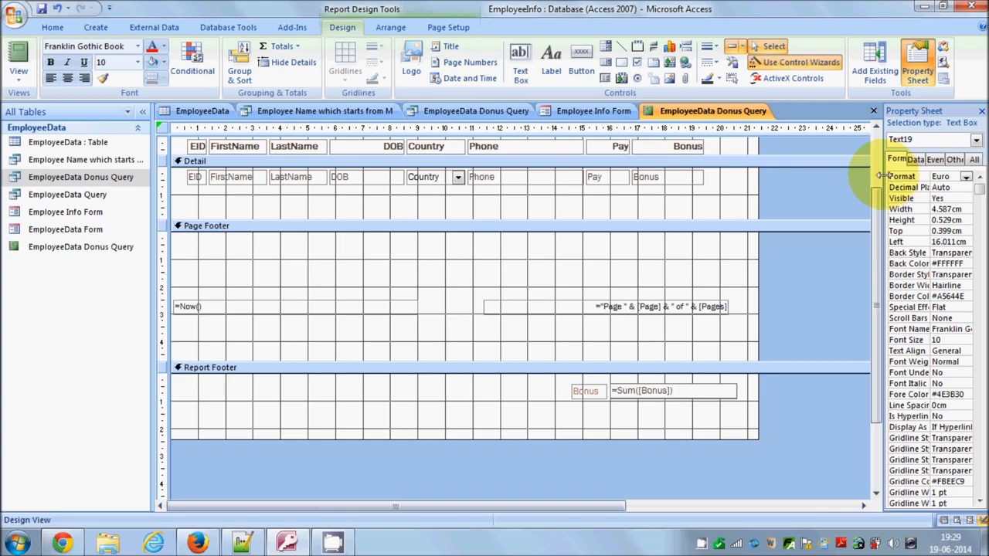
drag(880, 174, 845, 123)
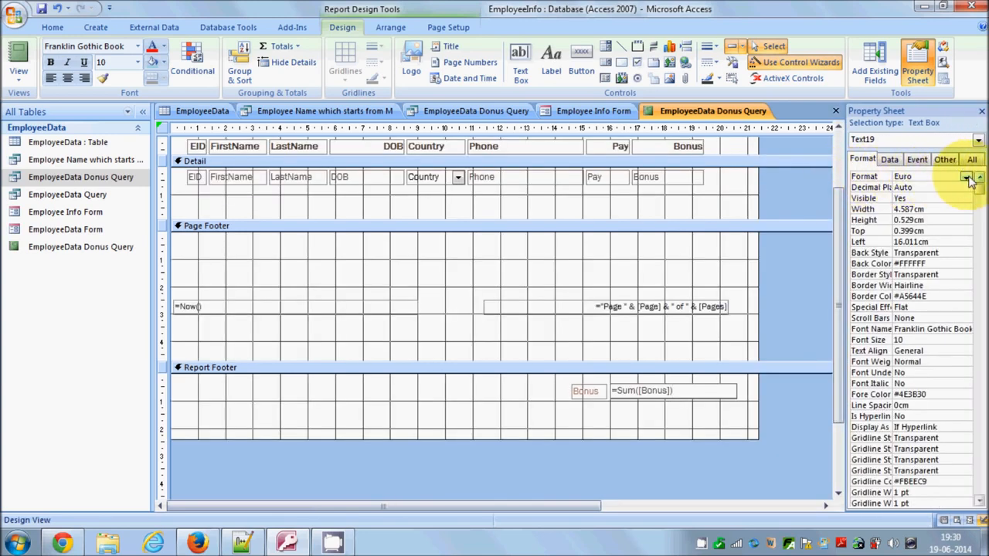
click(966, 178)
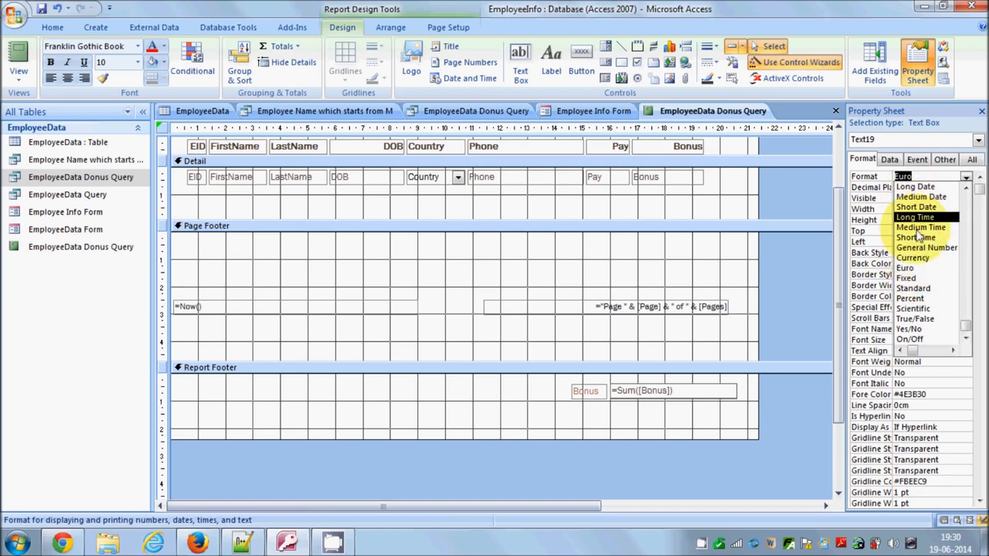
click(910, 268)
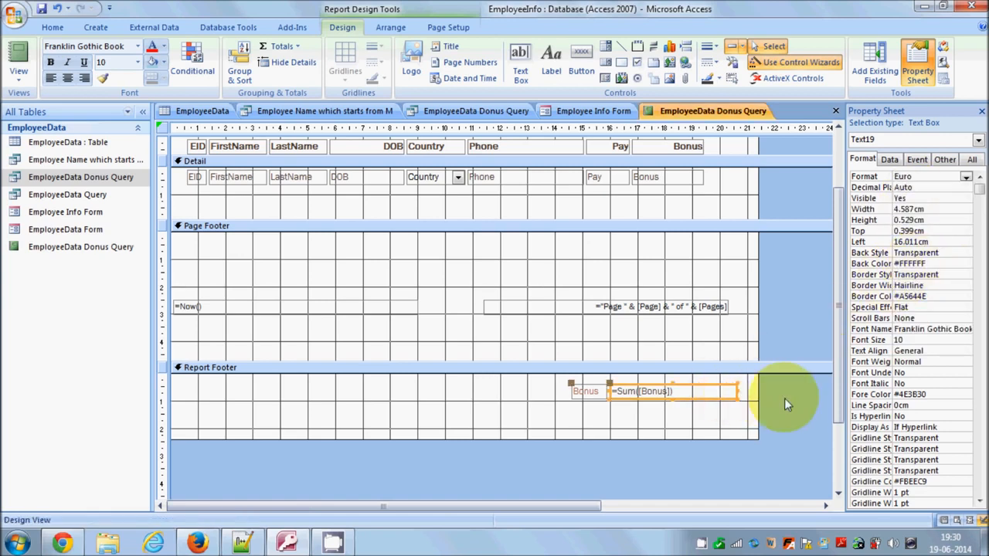
Step: Check the Euro formatting of the bonus sum in Report View, and return to Design View
click(18, 62)
scroll(487, 294, down, 5)
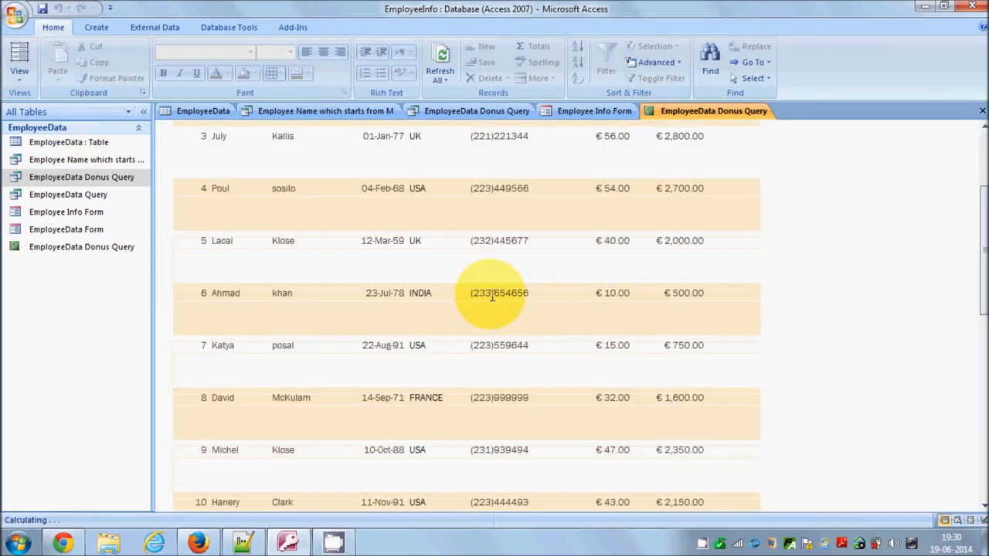
scroll(546, 307, down, 3)
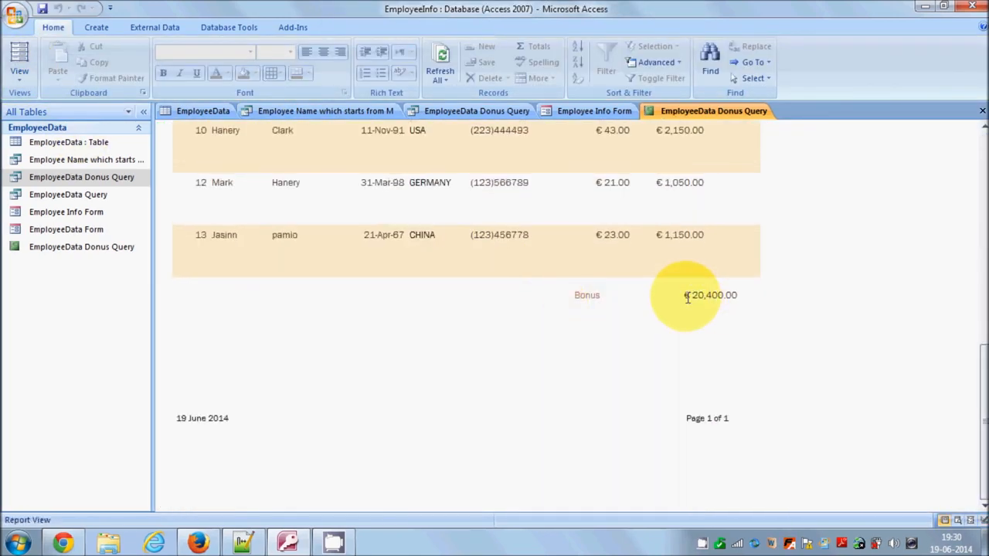
drag(685, 296, 739, 296)
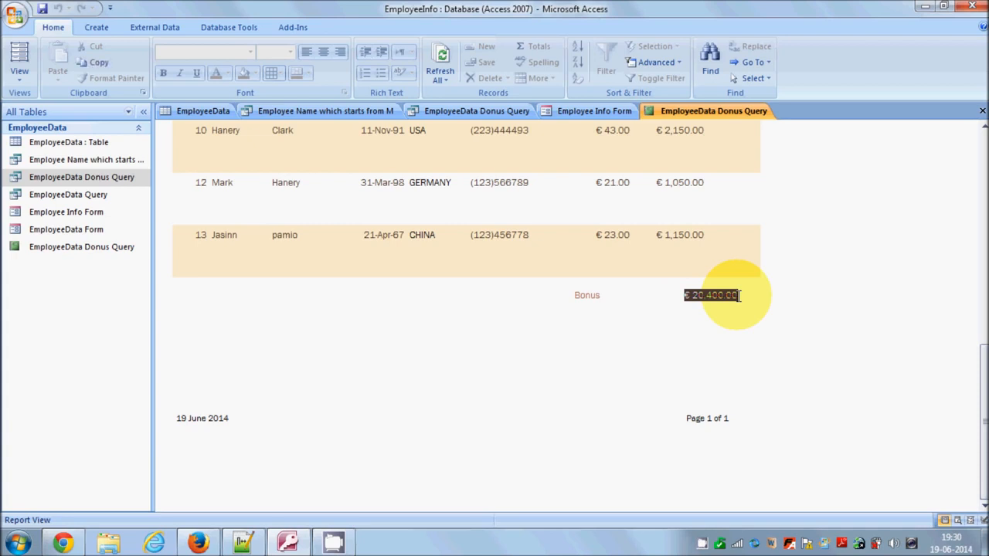
click(19, 74)
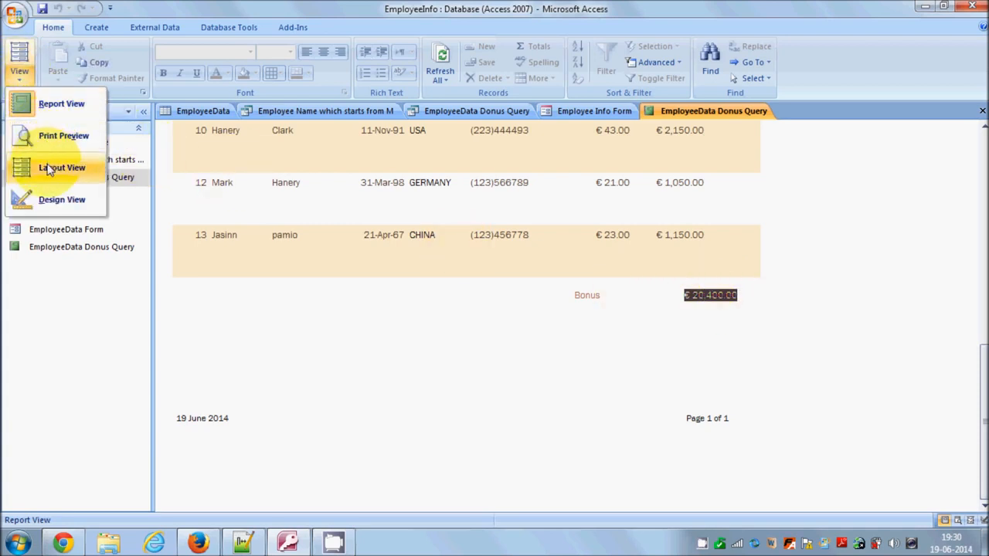
click(56, 201)
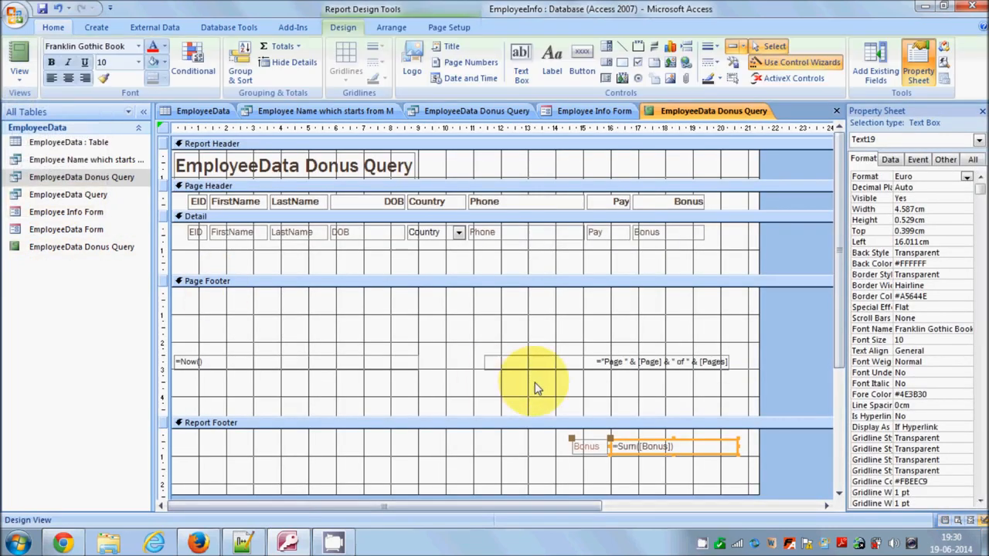
Step: Fill the Bonus label and the =Sum([Bonus]) text box in the Report Footer with light blue (#A4D5E2)
click(525, 415)
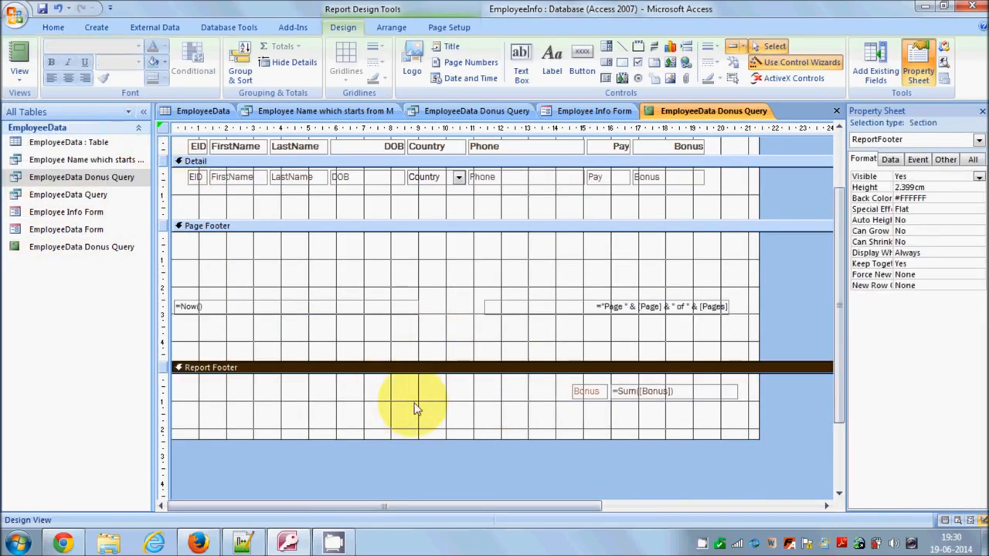
click(695, 403)
drag(721, 427, 173, 377)
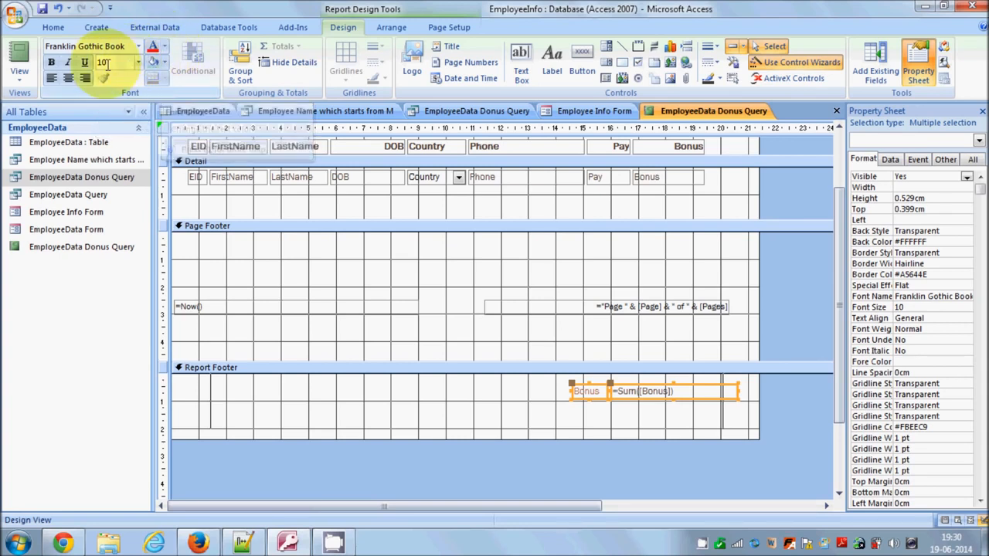
click(155, 63)
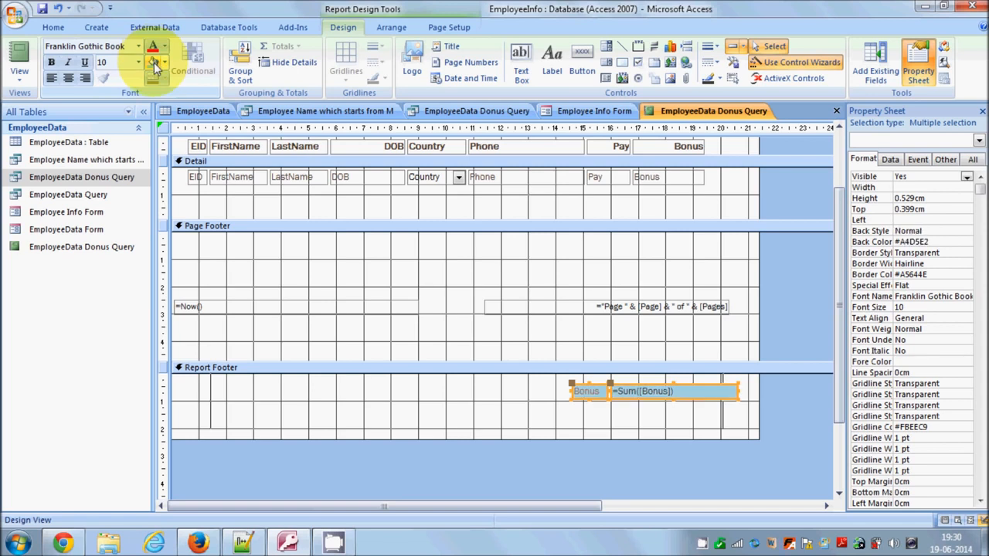
click(726, 413)
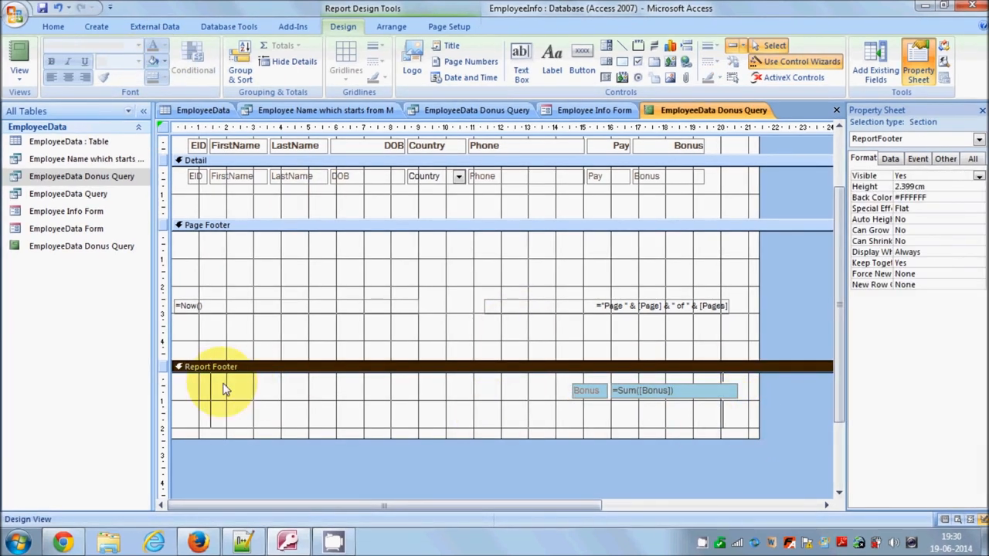
Step: Set the back color of the Report Footer section to light green (#CDDCAF)
drag(193, 384, 222, 388)
click(221, 389)
click(221, 389)
right_click(222, 394)
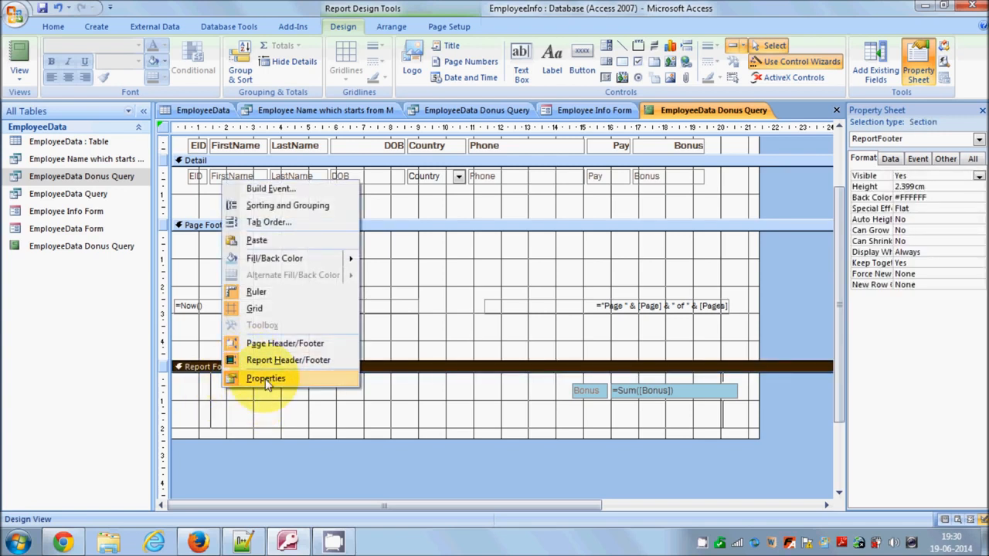
mouse_move(335, 261)
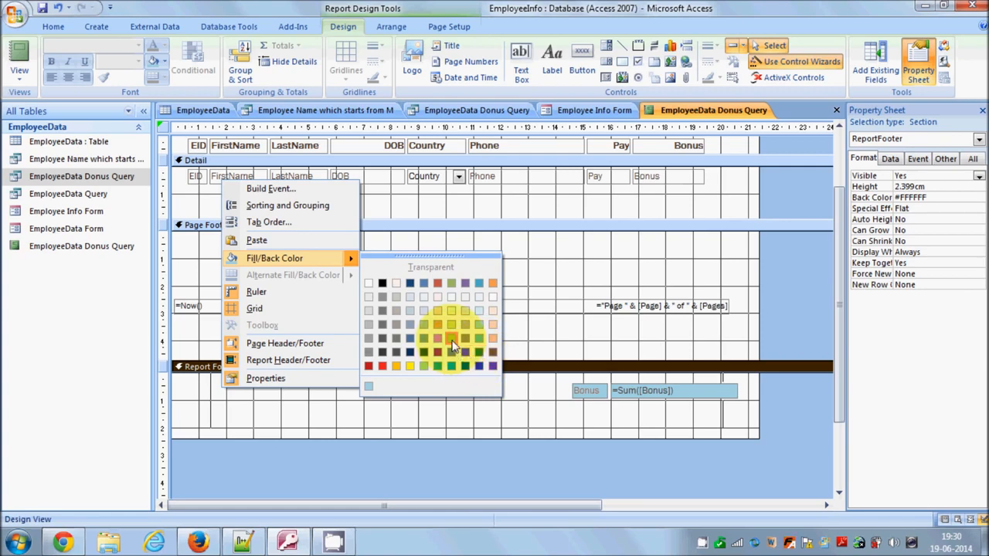
click(451, 310)
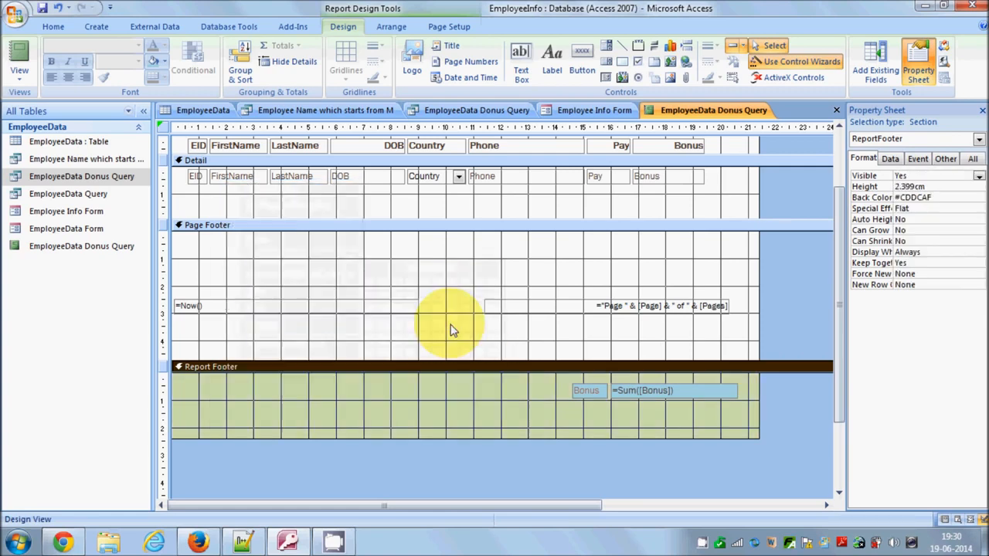
click(619, 460)
Step: Examine the coloured Report Footer and the highlighted bonus total below the last record in Report View
click(20, 57)
scroll(485, 218, down, 3)
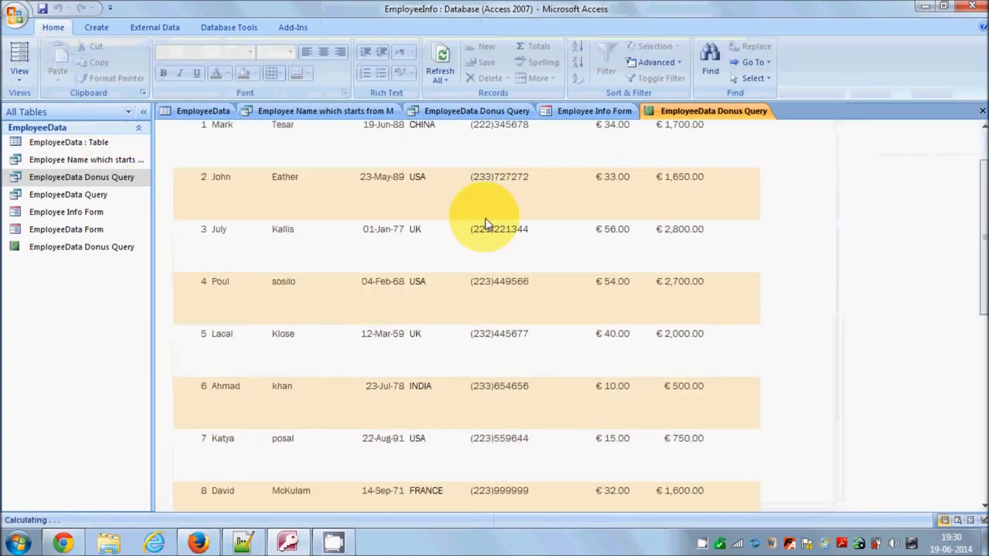
scroll(485, 219, down, 10)
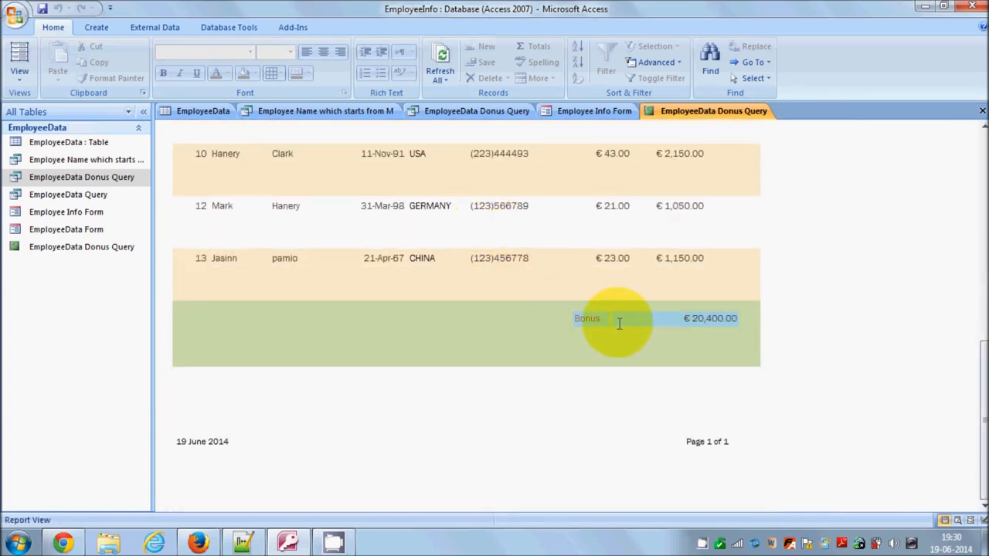
click(635, 349)
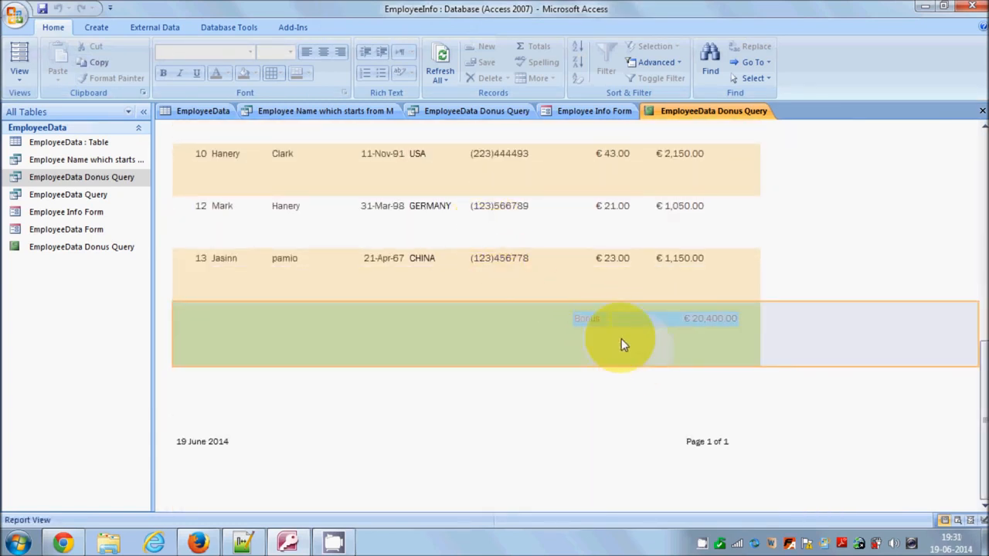
click(651, 381)
click(804, 324)
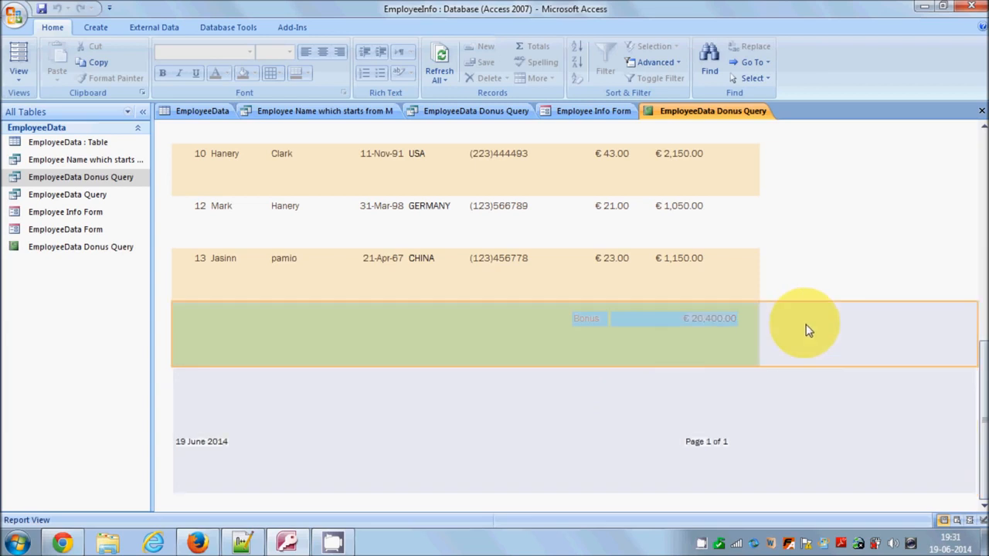
click(769, 291)
scroll(694, 304, up, 3)
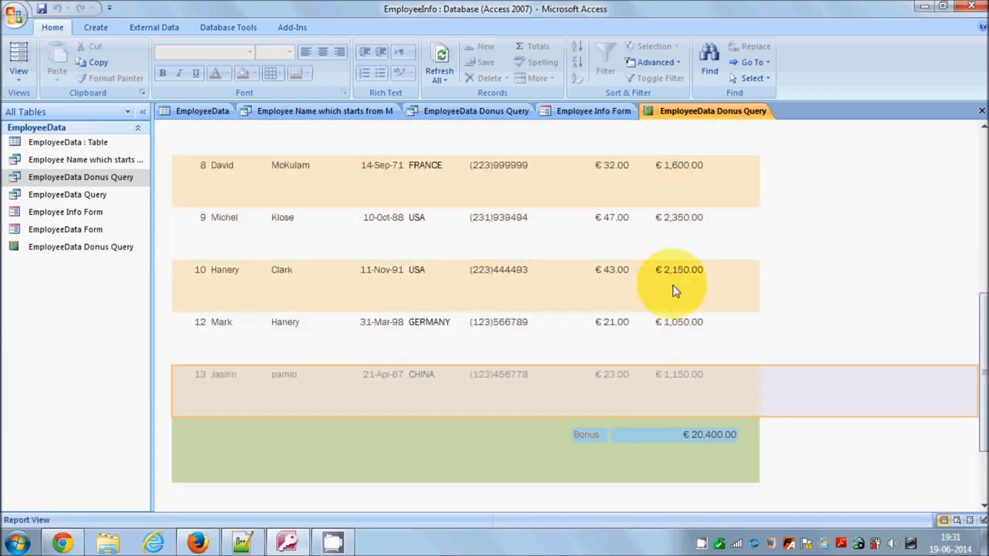
scroll(682, 269, down, 2)
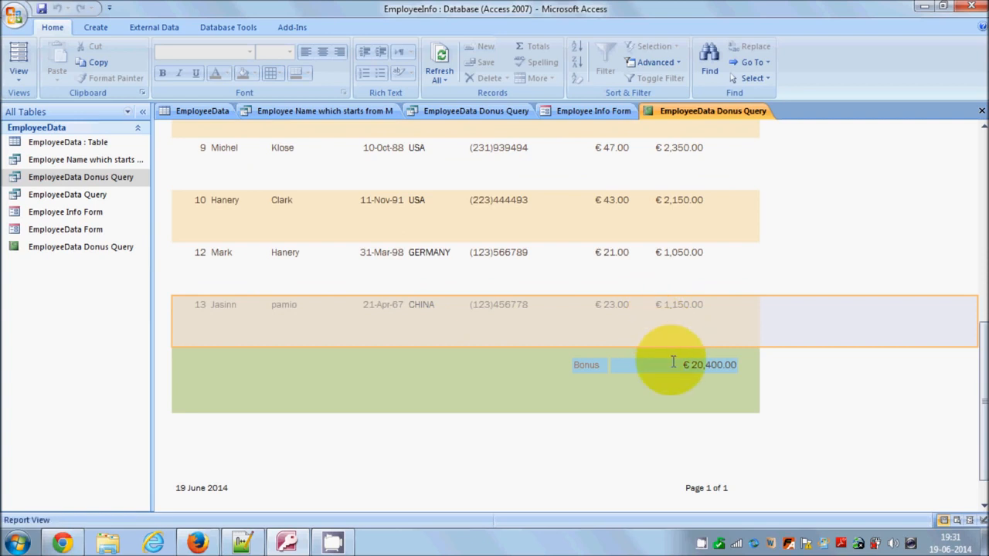
click(694, 438)
Step: Switch to Layout View and add an Average total for the Pay column
click(19, 78)
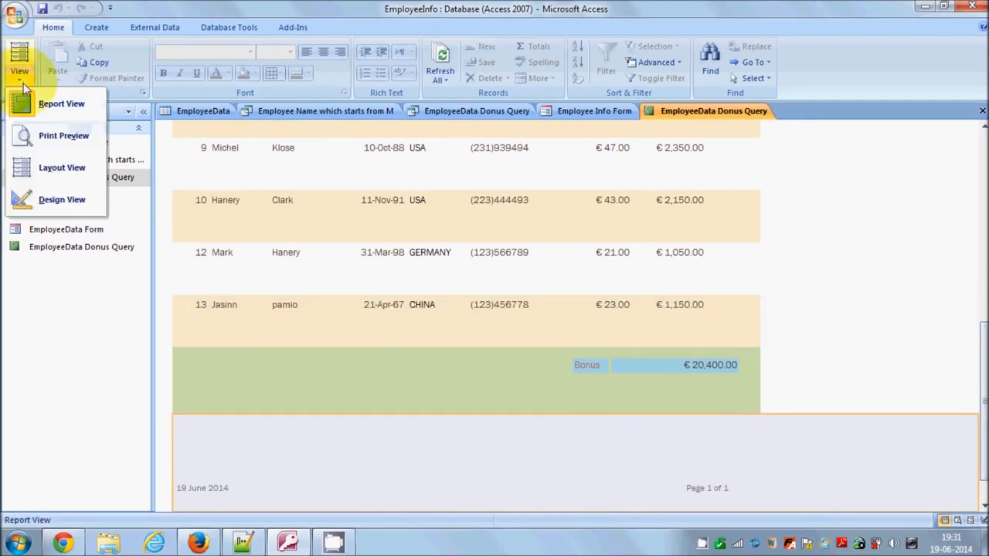
click(53, 170)
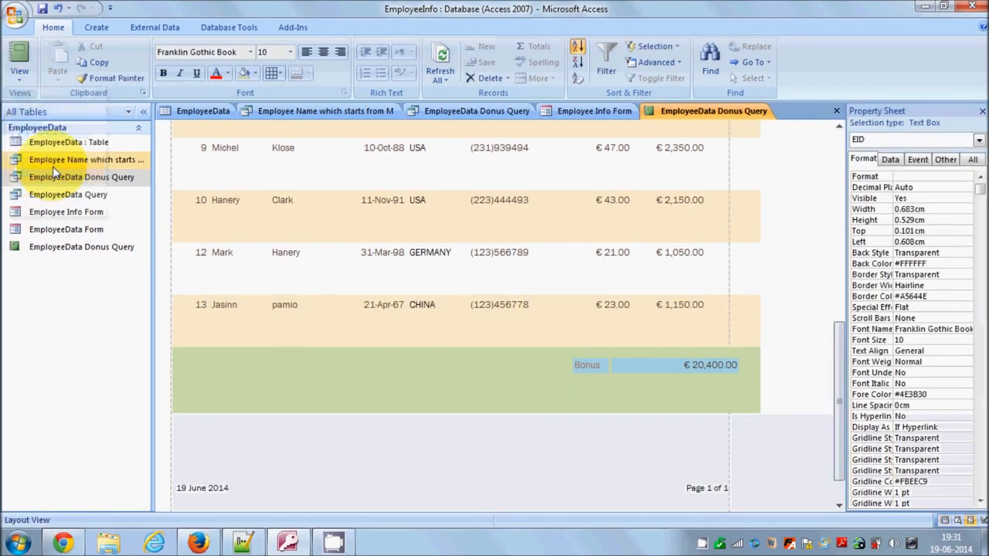
click(607, 304)
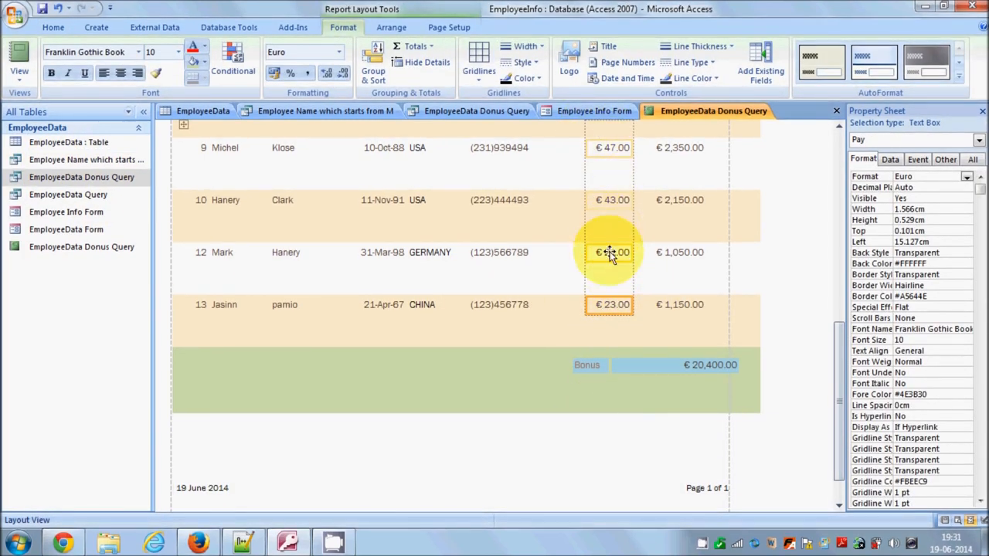
click(430, 47)
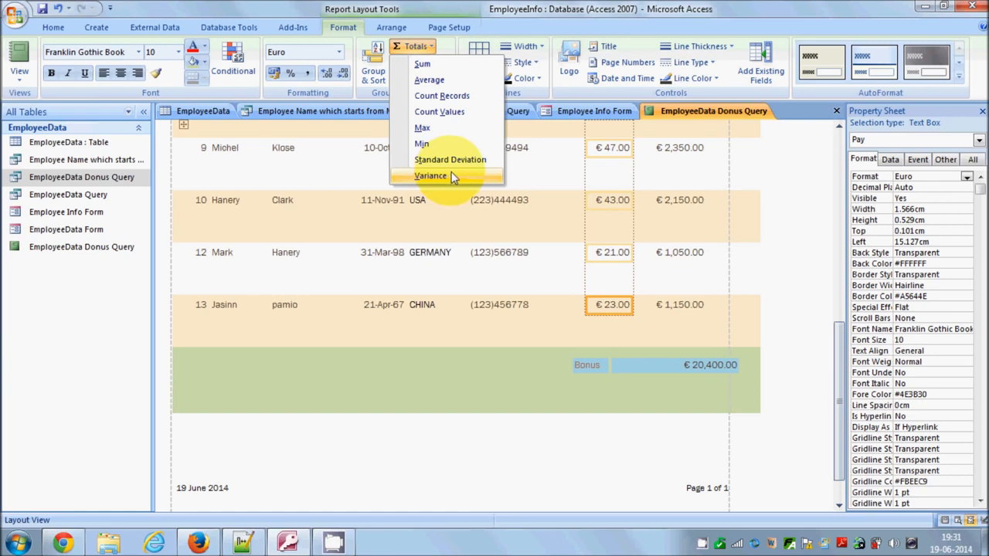
click(426, 80)
scroll(425, 80, down, 2)
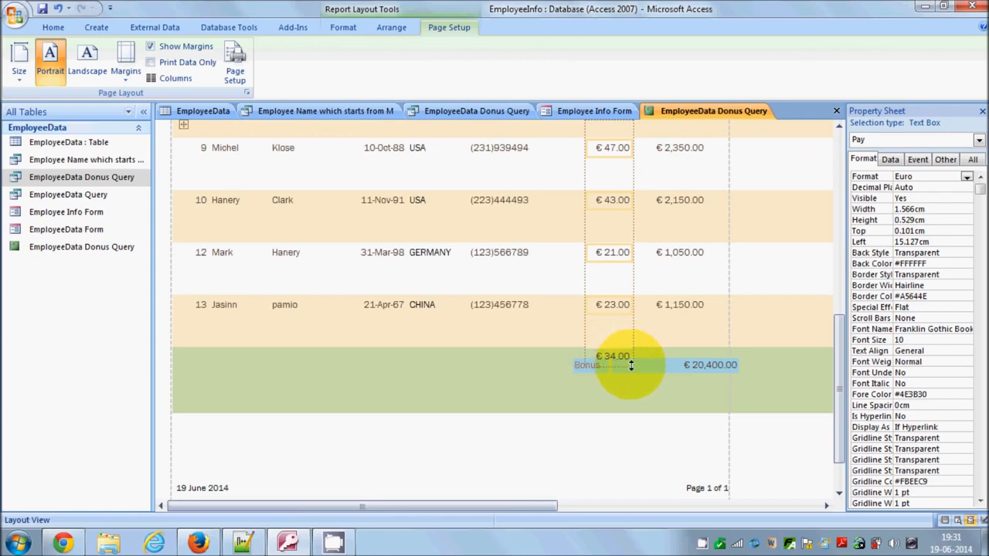
Step: Narrow the bonus sum box to about 2.2 cm and stack the Bonus label above it beneath the Bonus column
click(611, 369)
drag(611, 368, 678, 367)
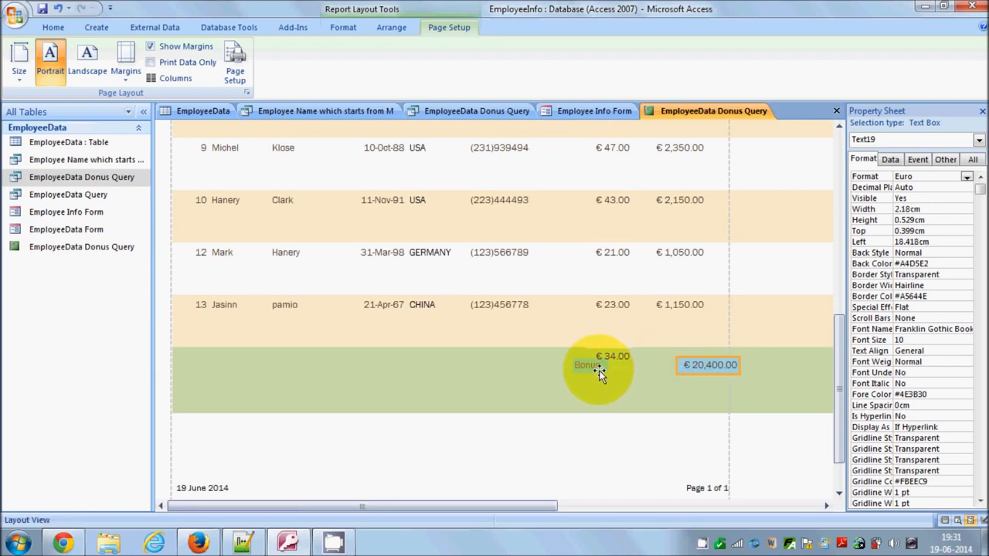
click(594, 367)
drag(714, 352, 701, 334)
click(704, 329)
click(606, 313)
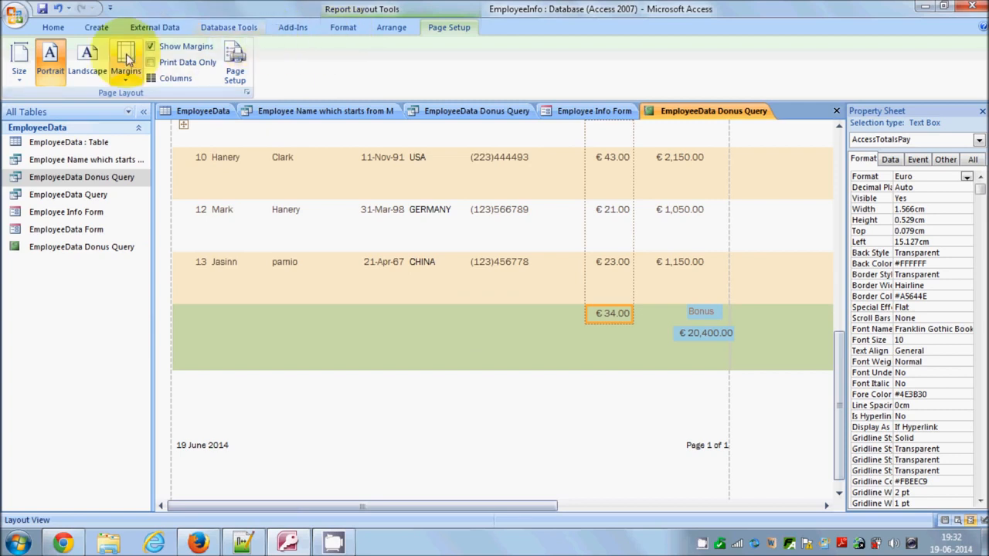
click(52, 27)
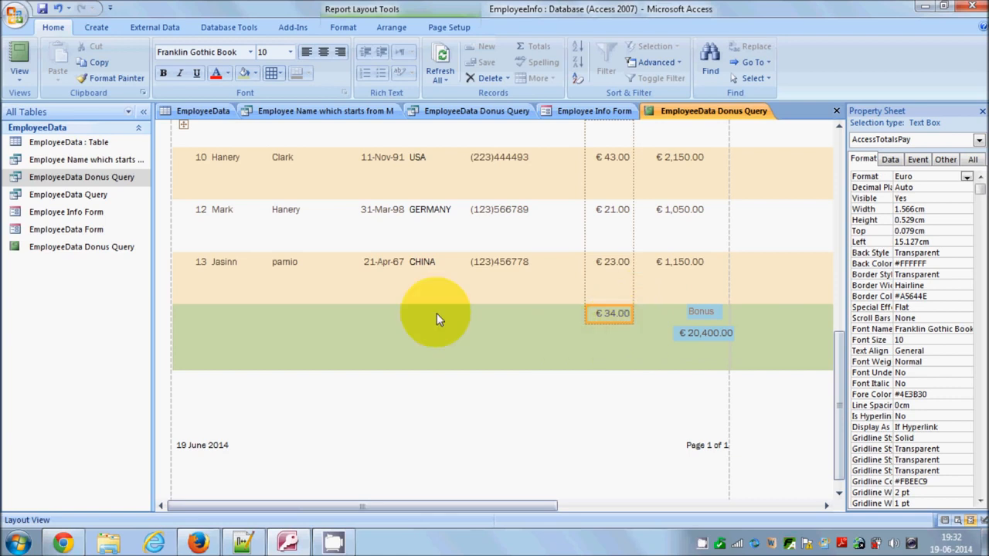
click(47, 246)
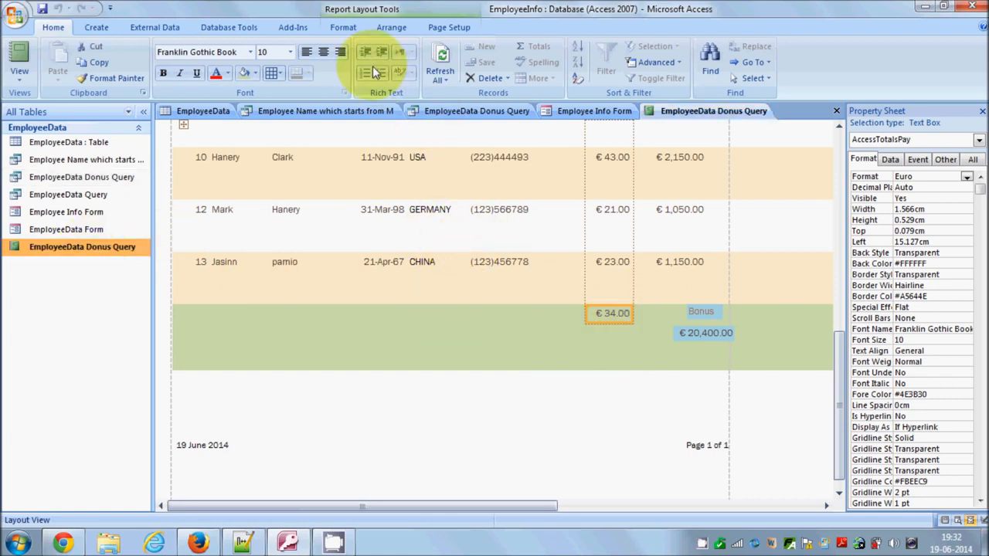
click(609, 338)
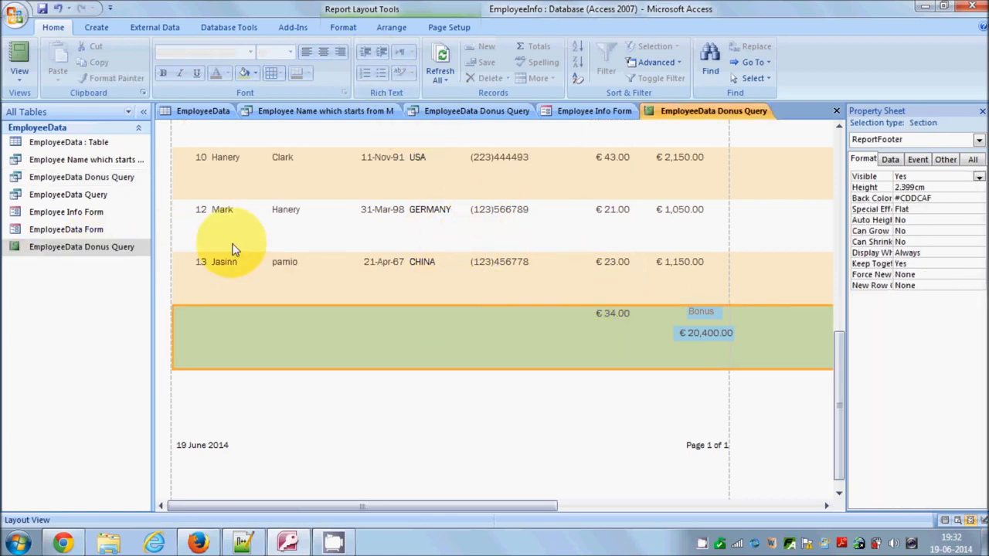
Step: Switch to Design View and move the title label in the Report Header to about 6.8 cm from the report's left edge
click(19, 73)
click(45, 200)
scroll(648, 342, down, 4)
scroll(647, 341, up, 2)
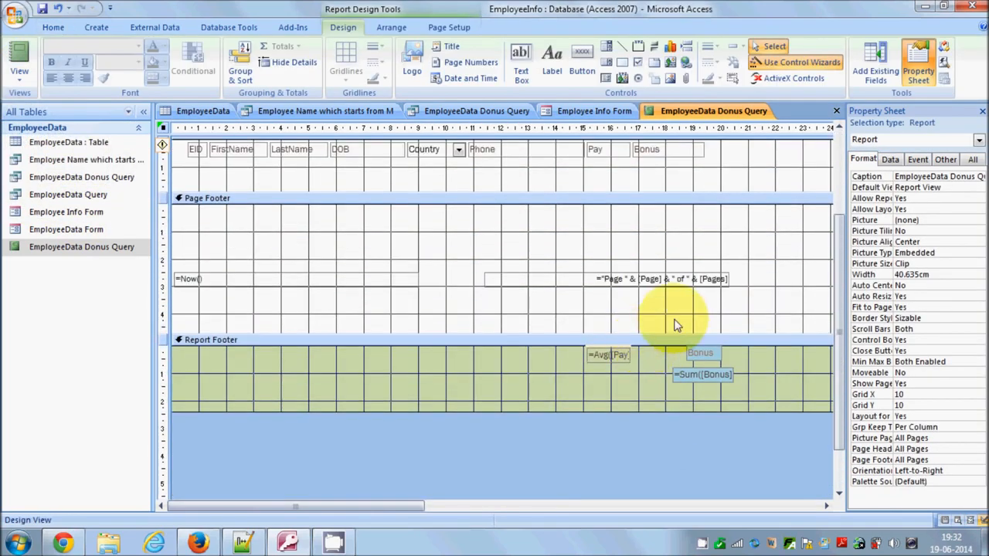
scroll(673, 324, up, 2)
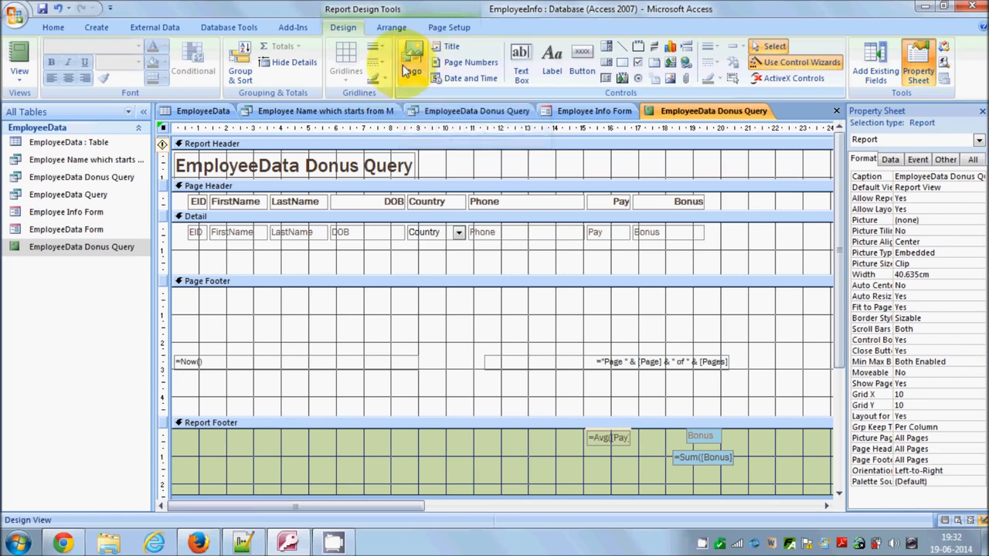
drag(341, 158, 524, 157)
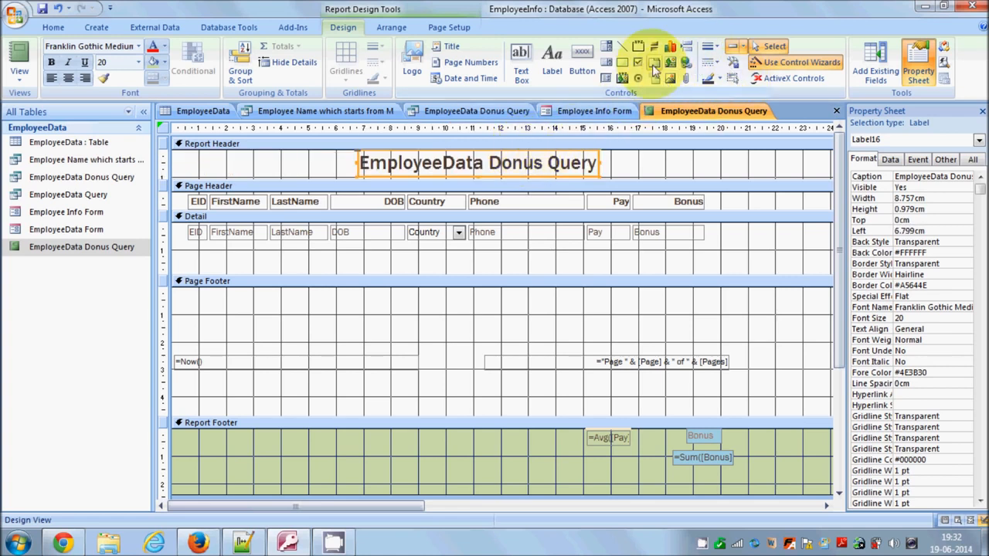